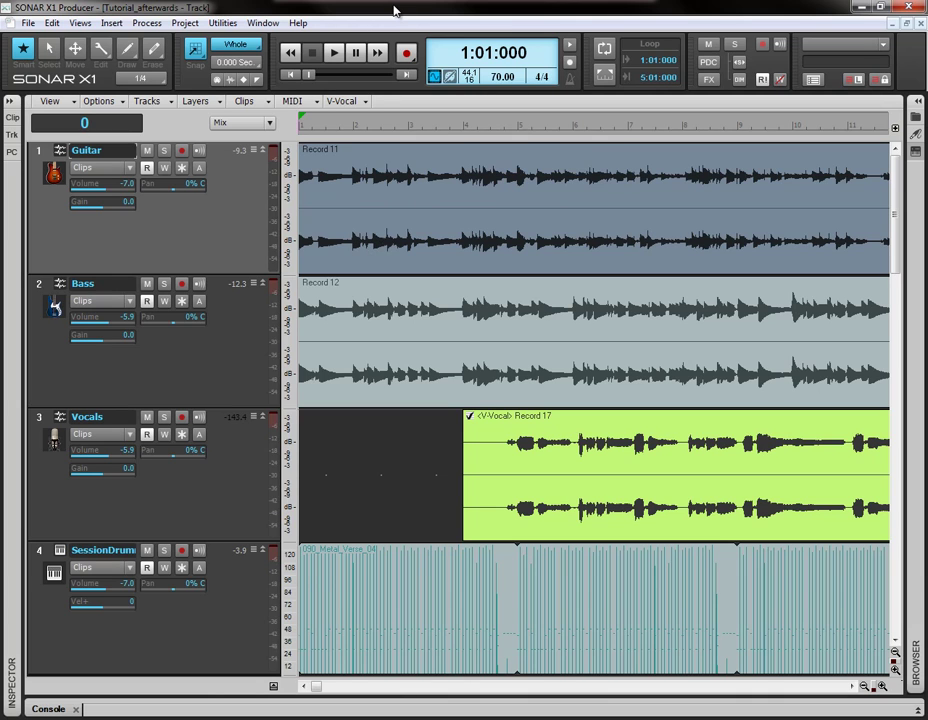
Open Preferences with P to show USB Audio CODEC as the checked input and output driver
key("p")
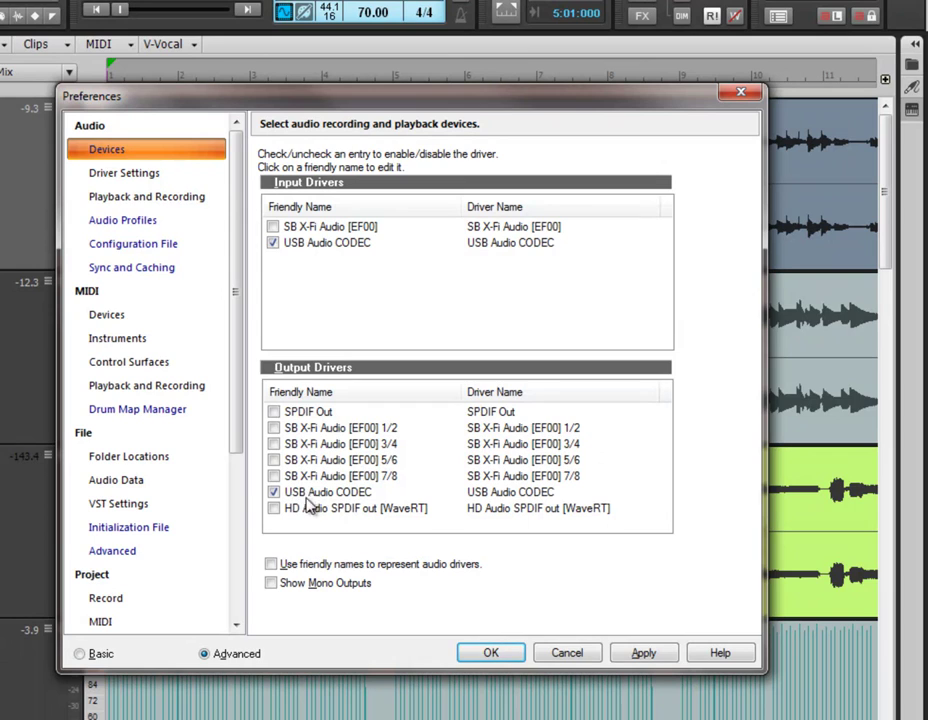
left_click(294, 248)
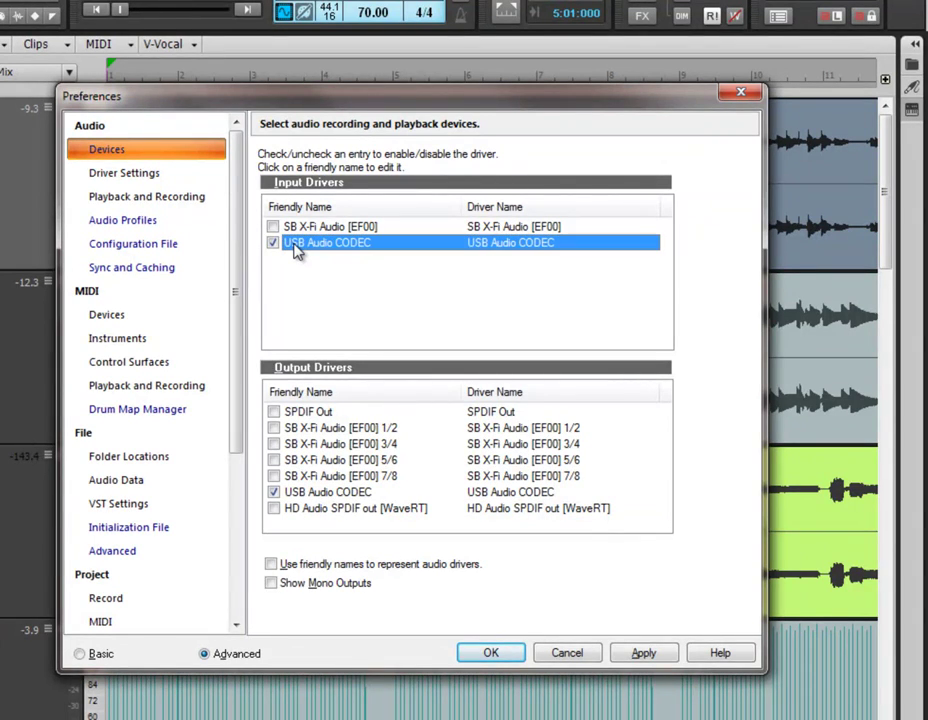
left_click(324, 493)
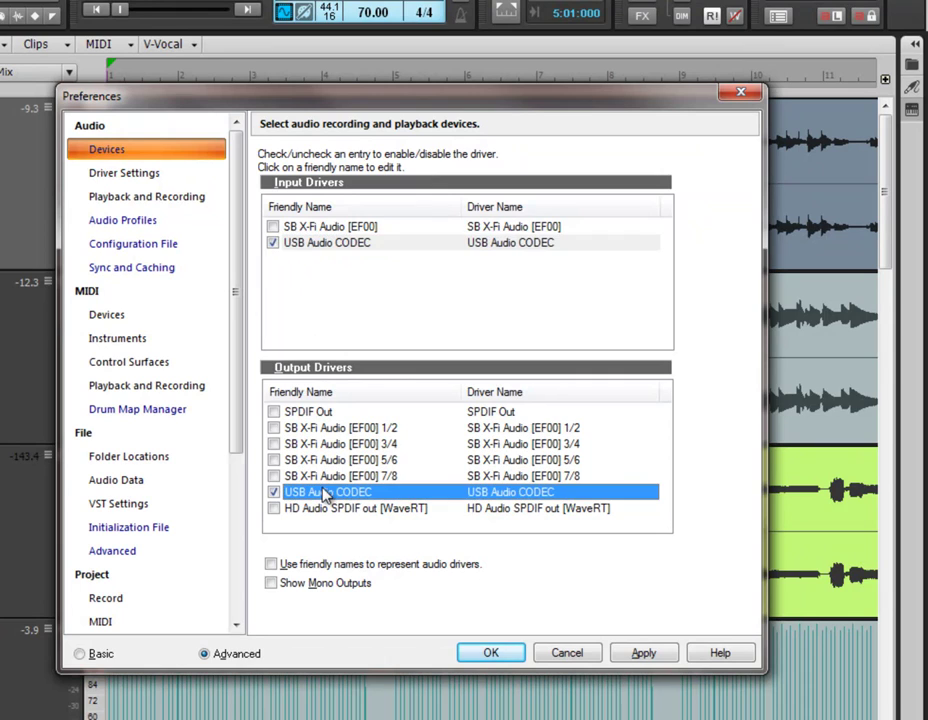
left_click(322, 296)
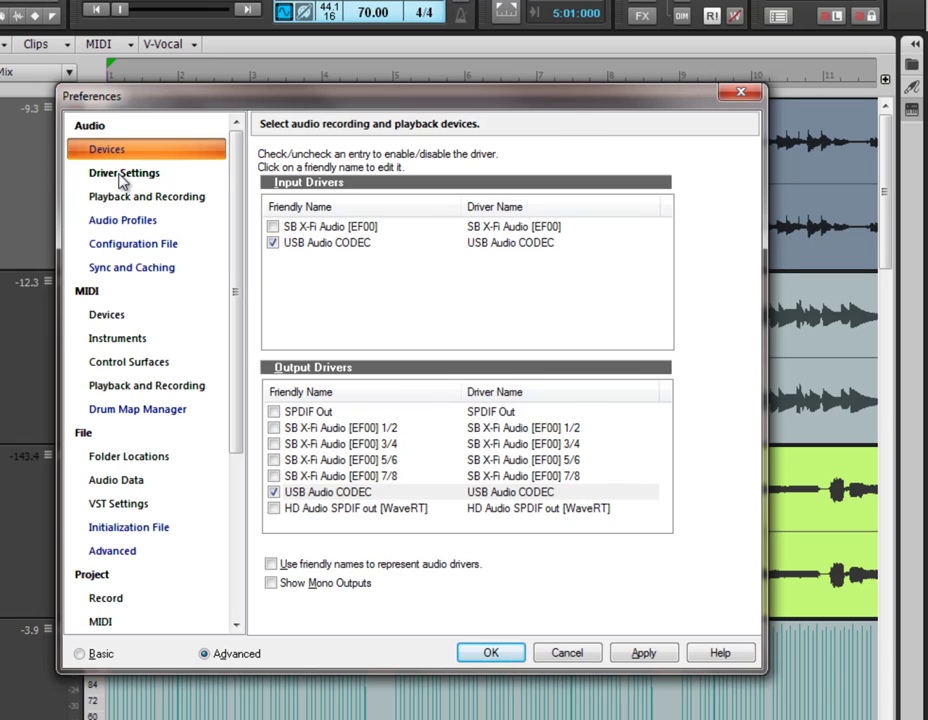
Show Driver Settings and keep USB Audio CODEC as the playback timing master
left_click(122, 176)
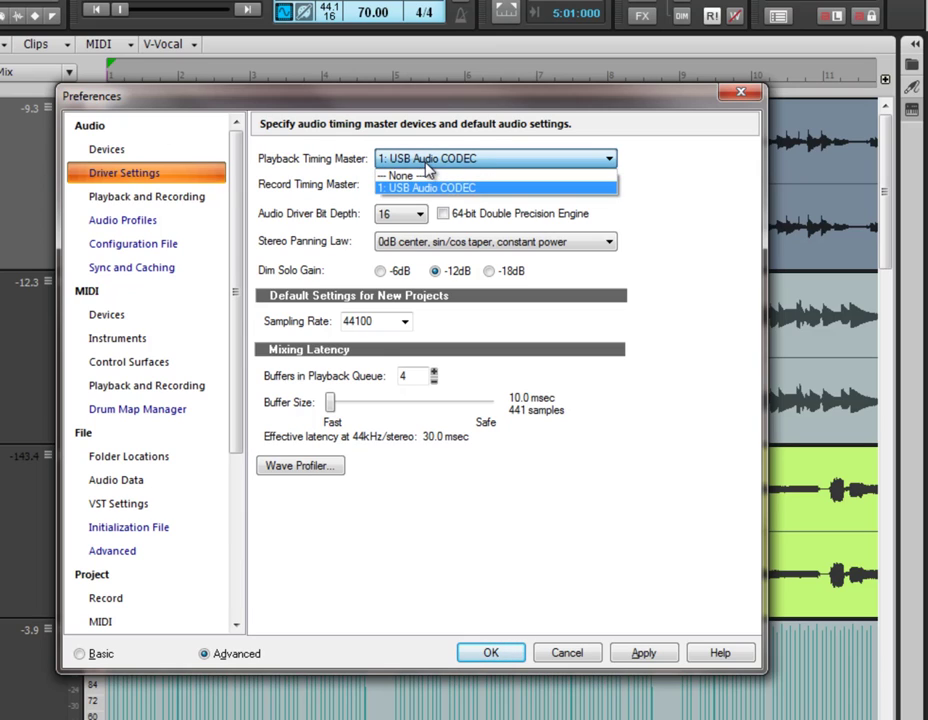
left_click(350, 187)
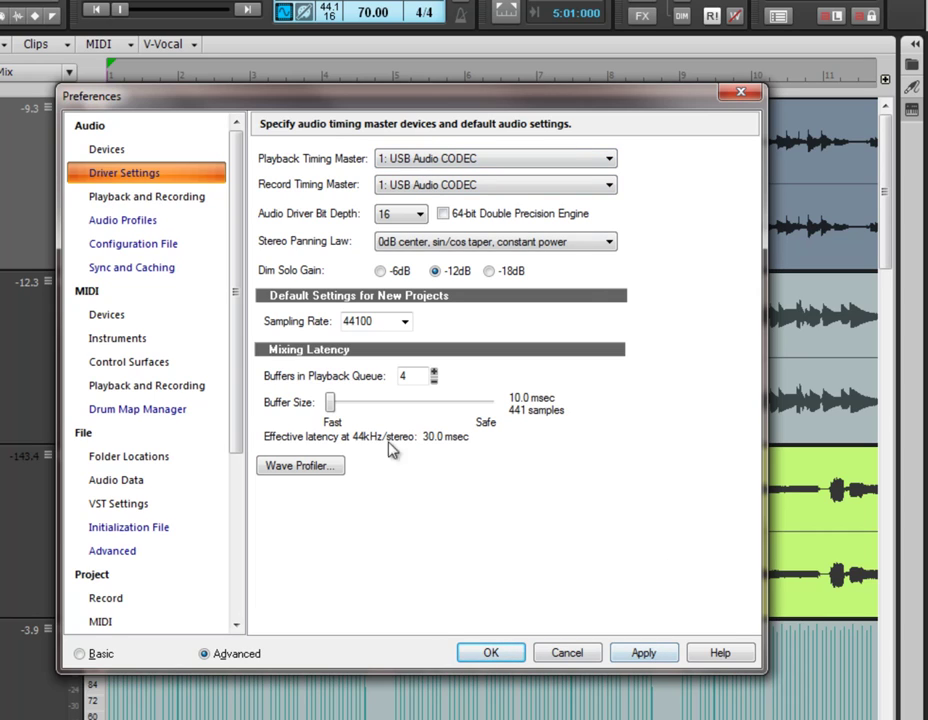
Show Playback and Recording settings and view the Driver Mode options, leaving it on WDM/KS
left_click(120, 200)
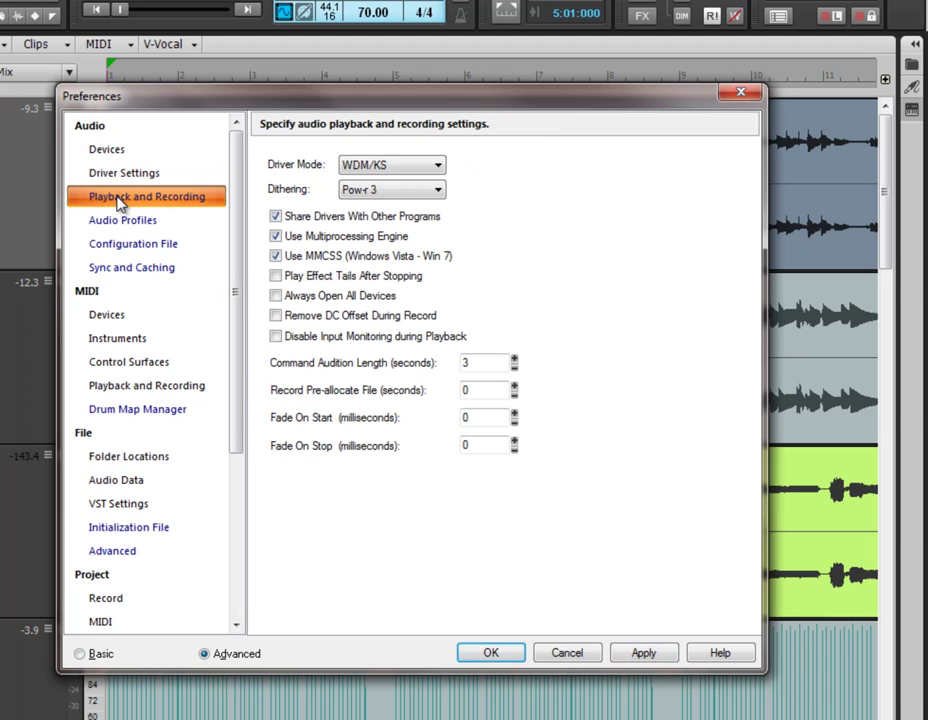
left_click(422, 170)
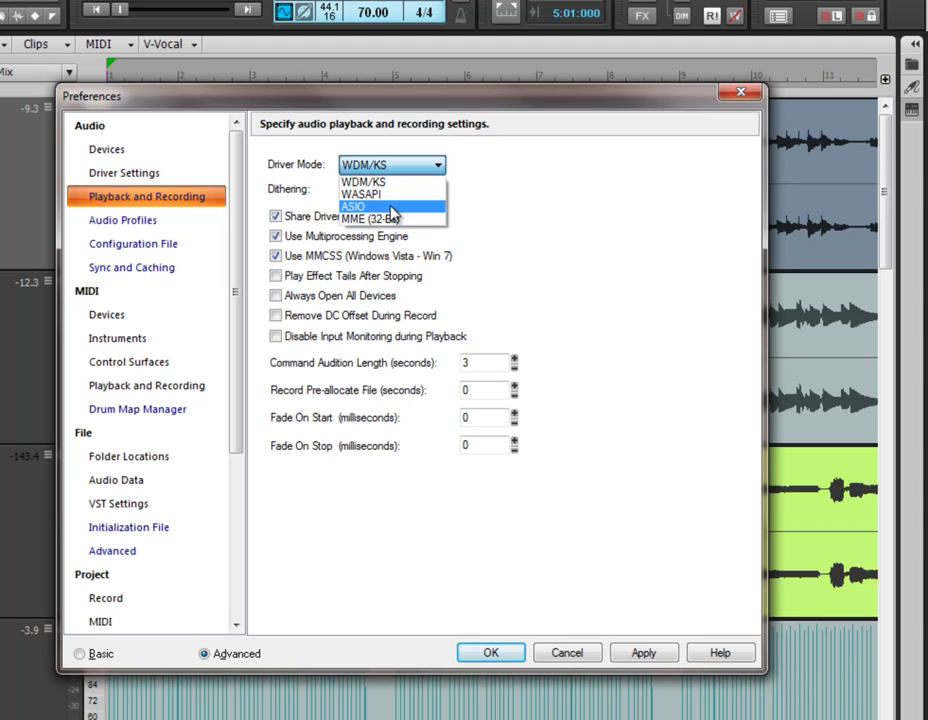
left_click(533, 198)
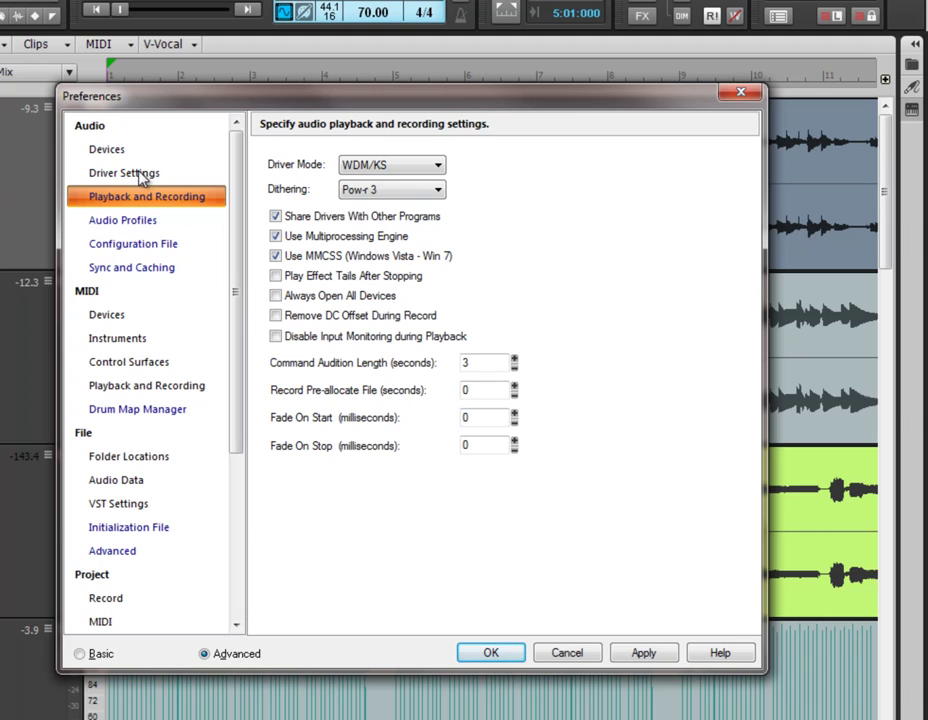
left_click(104, 175)
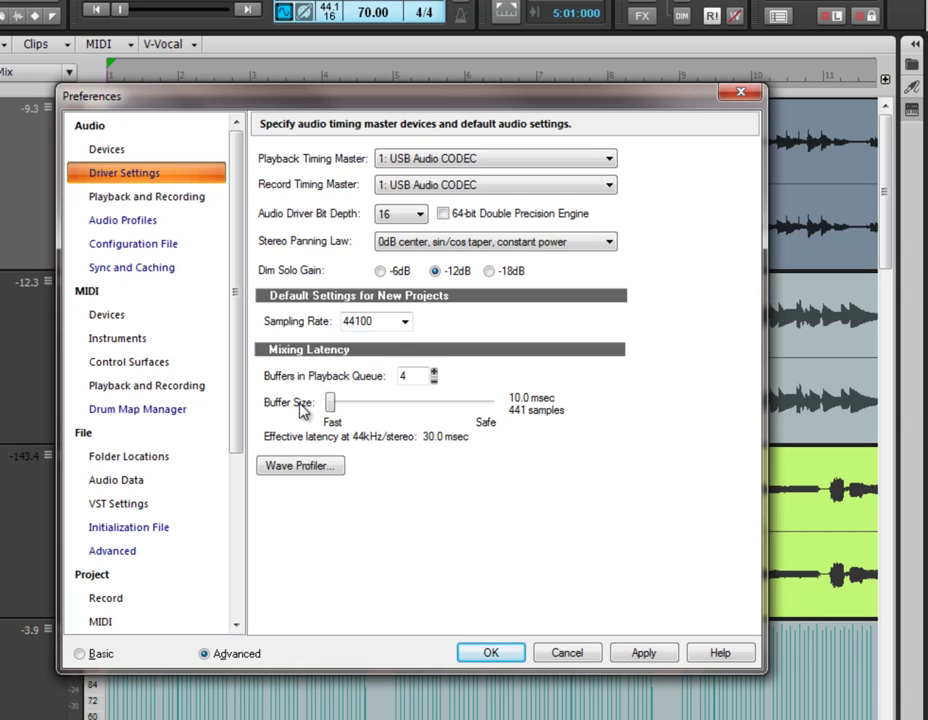
left_click(170, 204)
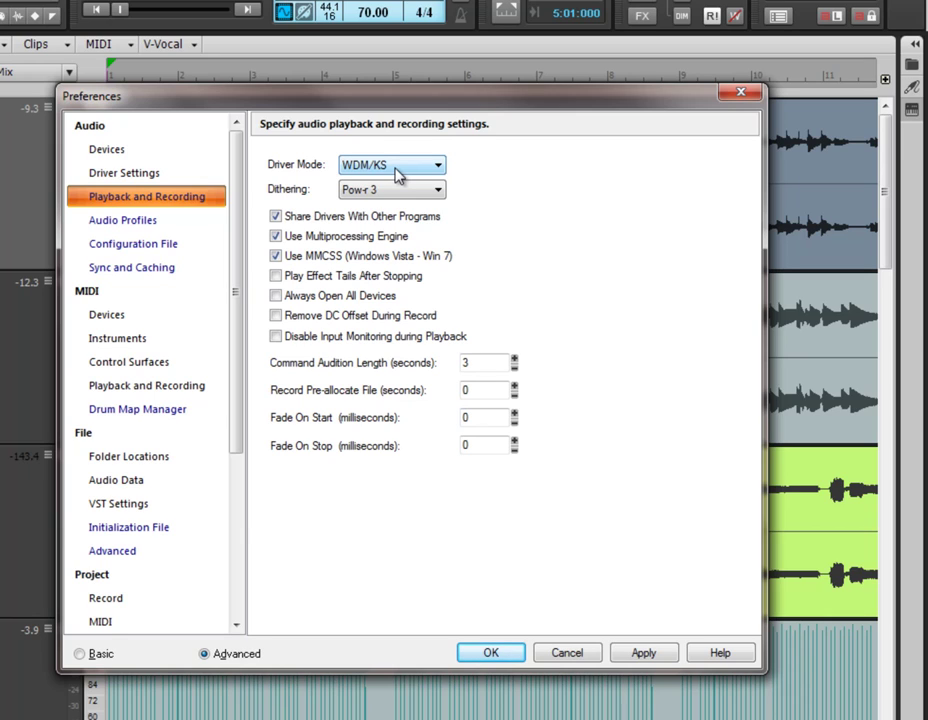
left_click(398, 175)
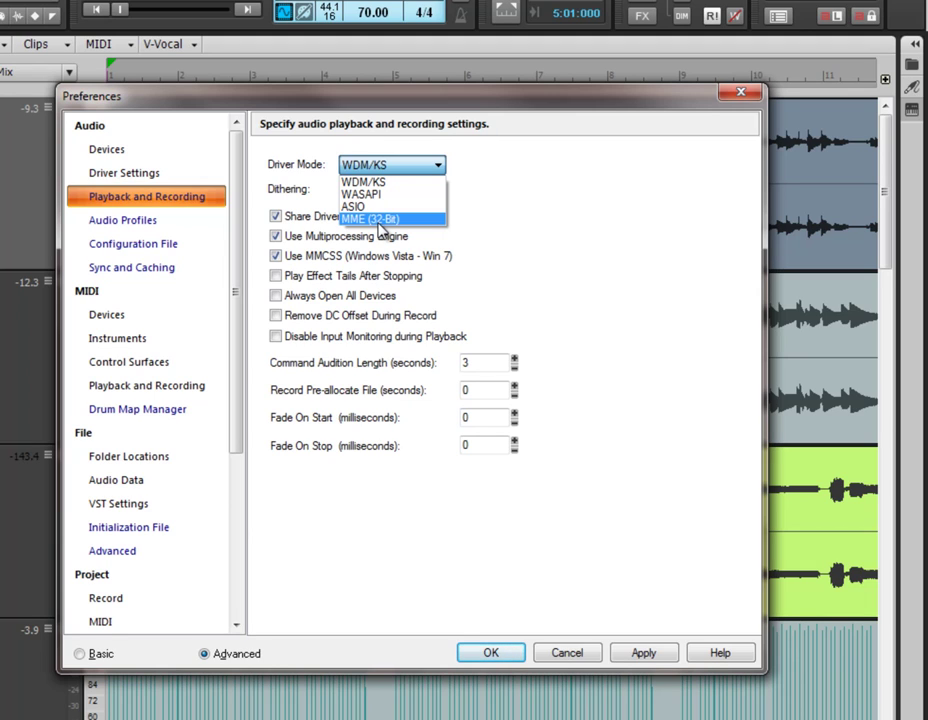
Review the Devices and Driver Settings pages, then confirm Preferences and choose Use Anyway for USB Audio CODEC
left_click(131, 151)
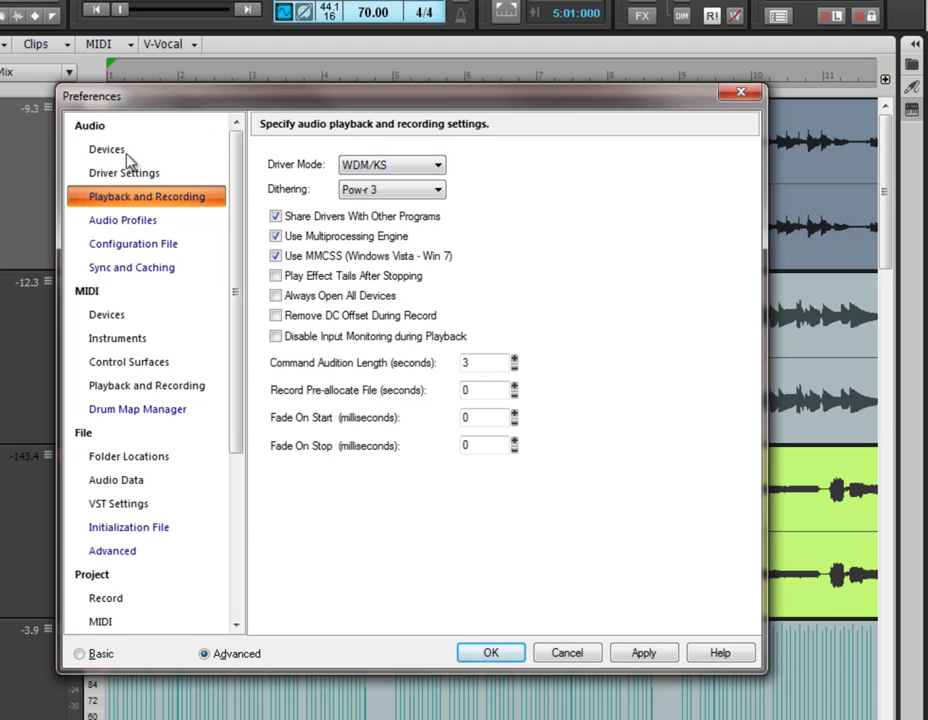
left_click(116, 156)
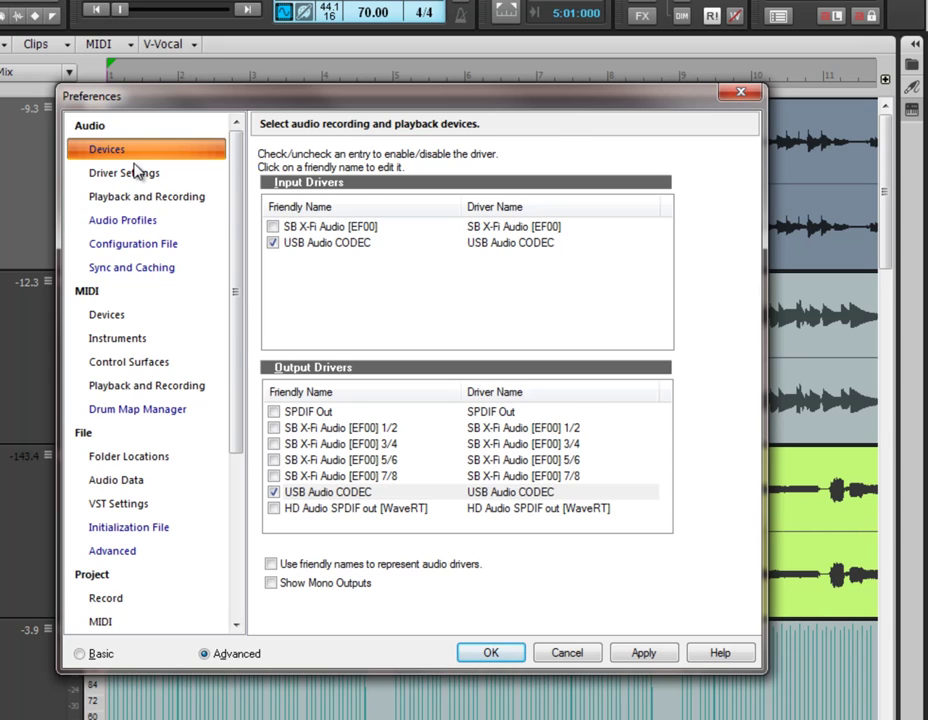
left_click(125, 176)
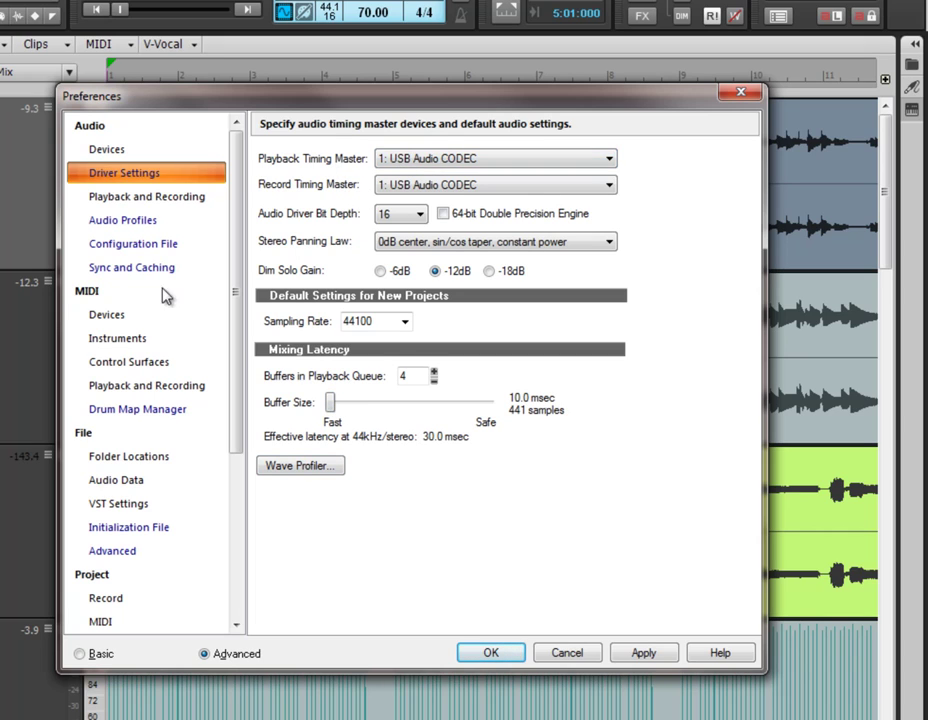
left_click(150, 198)
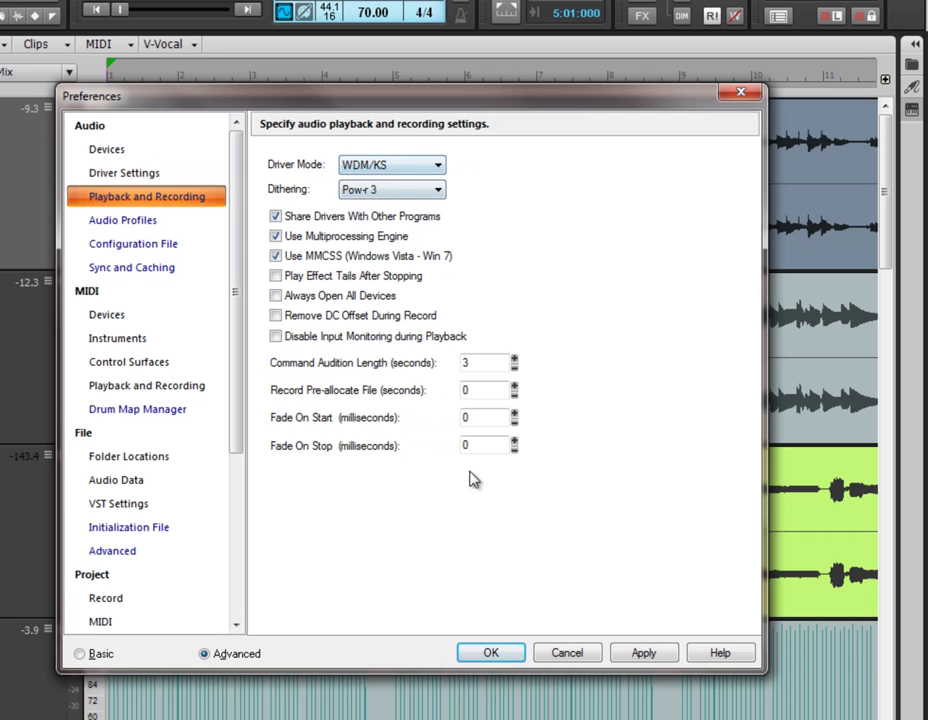
left_click(497, 652)
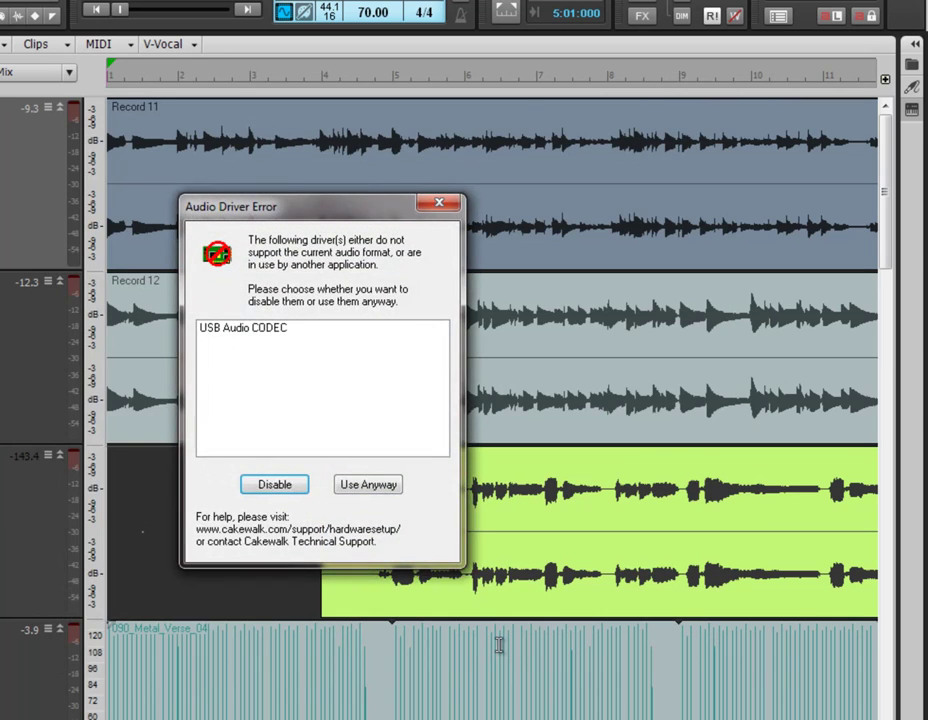
left_click(358, 488)
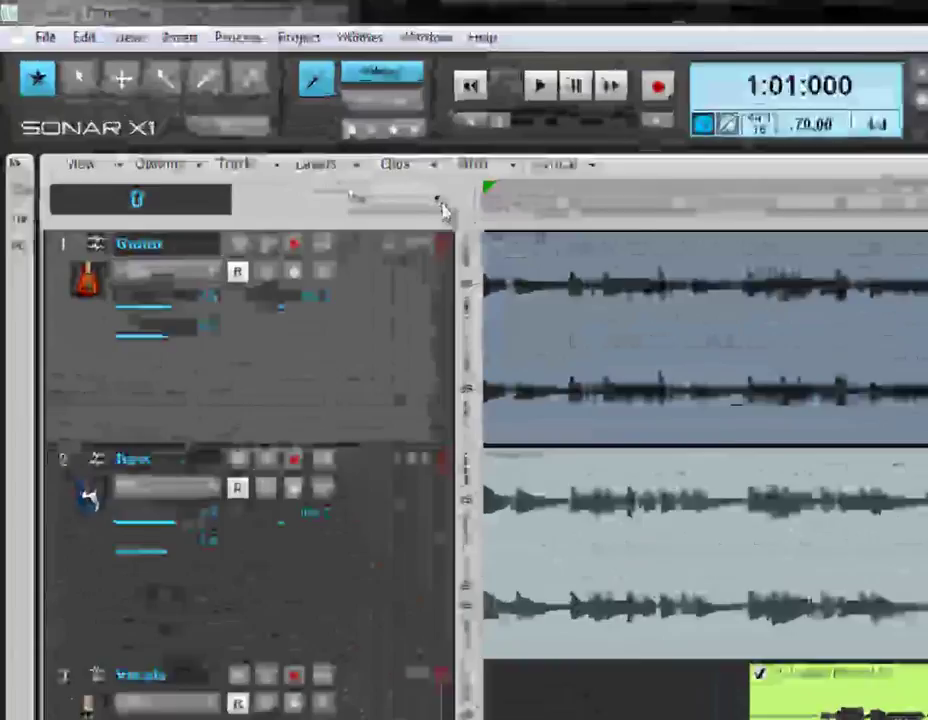
Switch the track strips to the I/O view and set Guitar's output to USB Audio CODEC
left_click(269, 122)
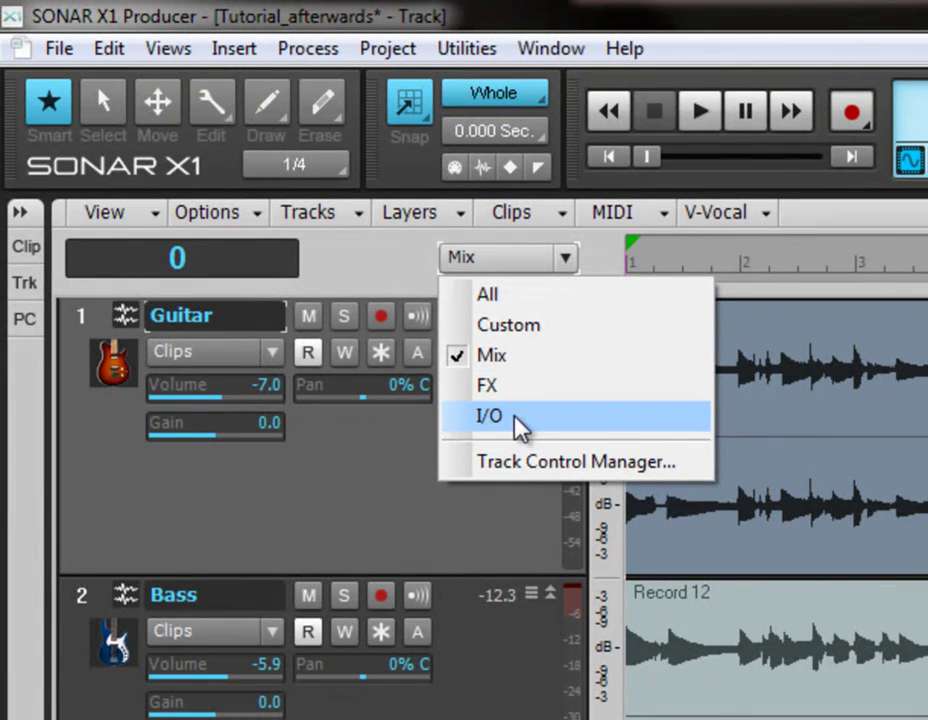
left_click(519, 422)
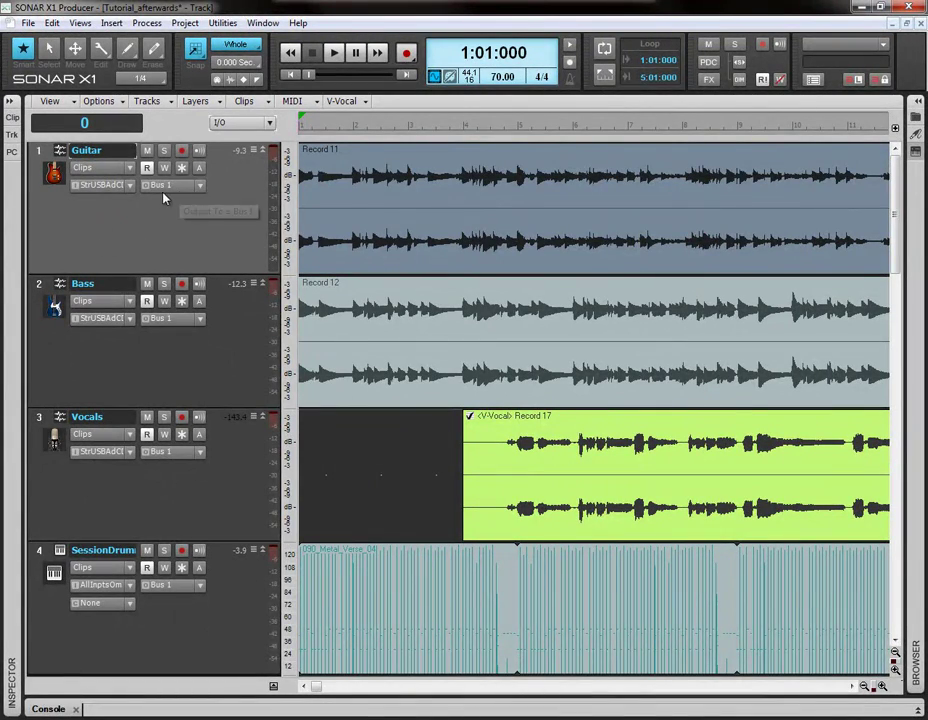
left_click(200, 189)
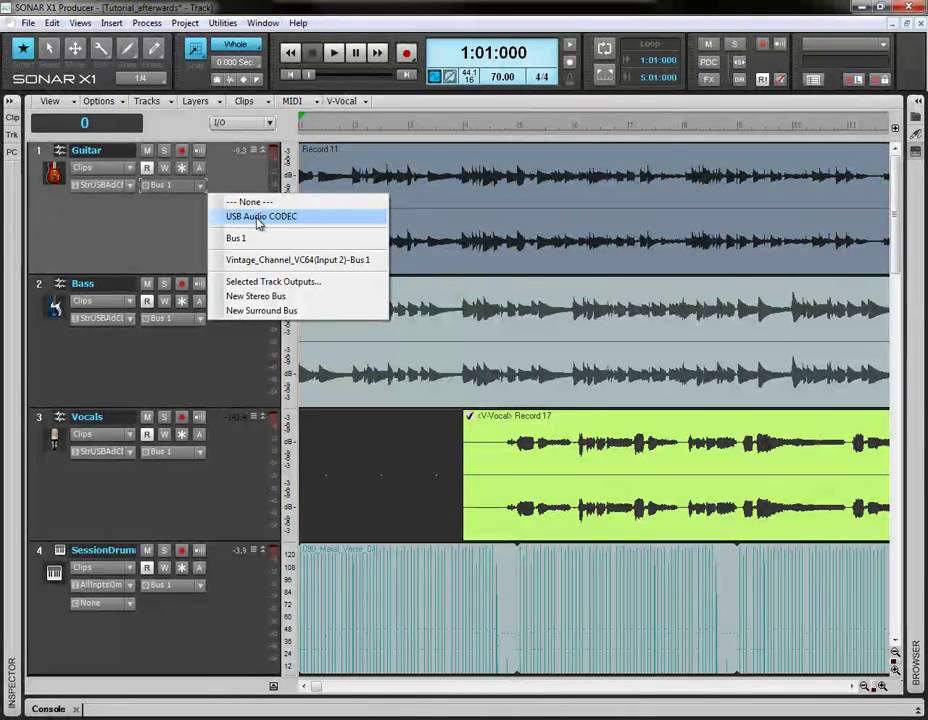
left_click(257, 219)
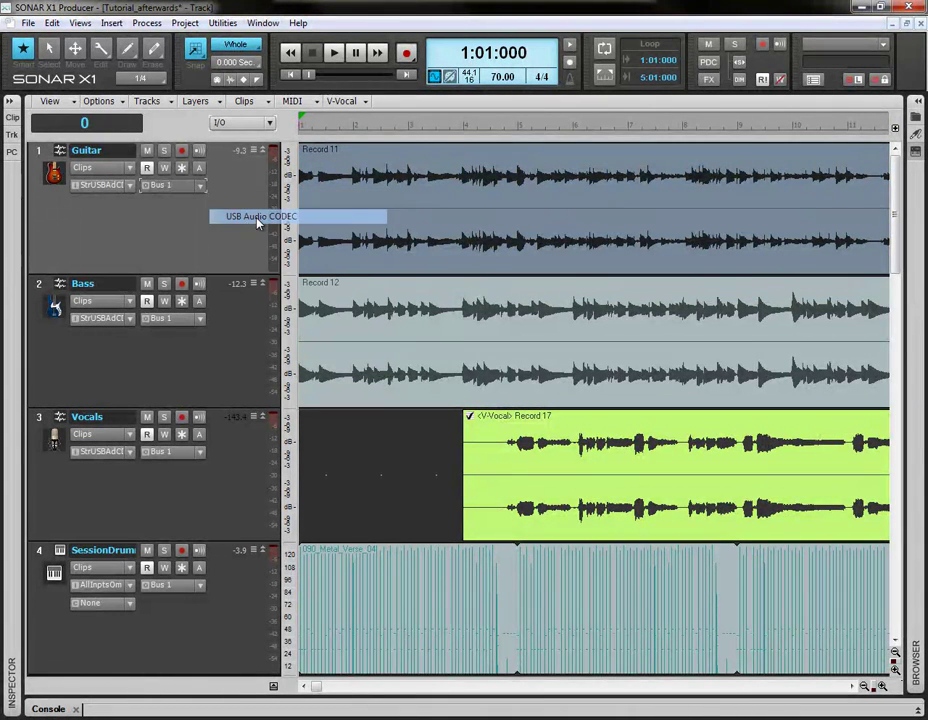
Route the Guitar track's output to Bus 1 and show the bus pane
left_click(200, 185)
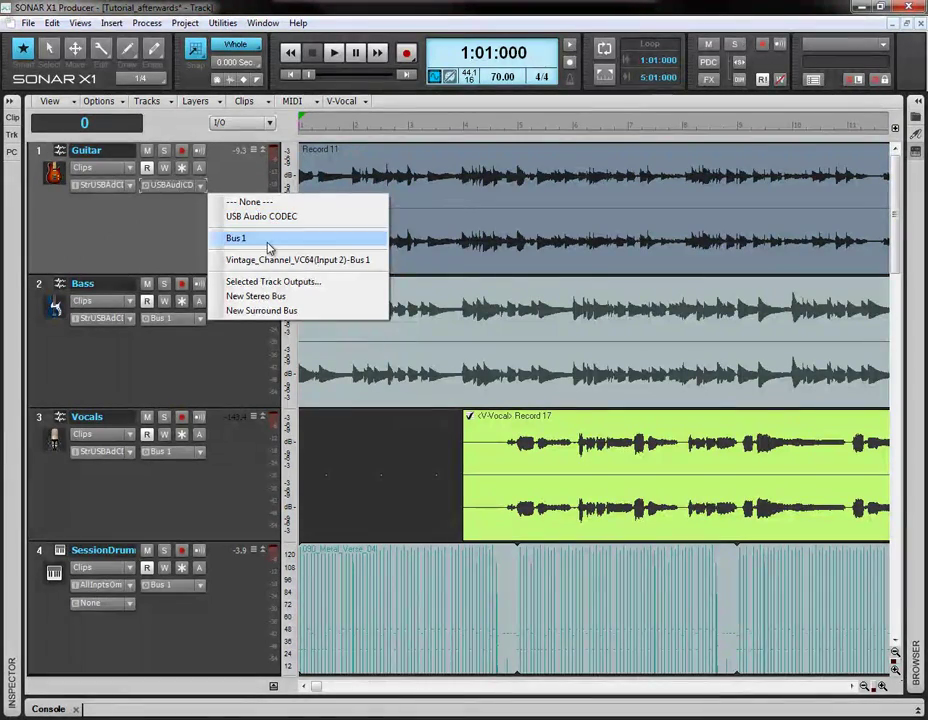
left_click(268, 239)
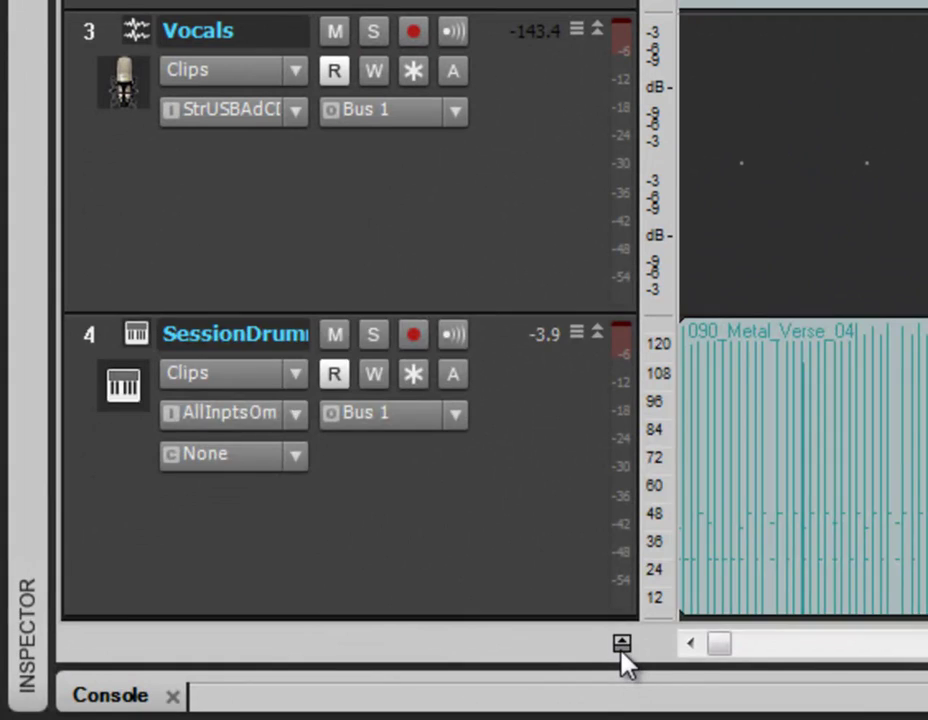
left_click(609, 645)
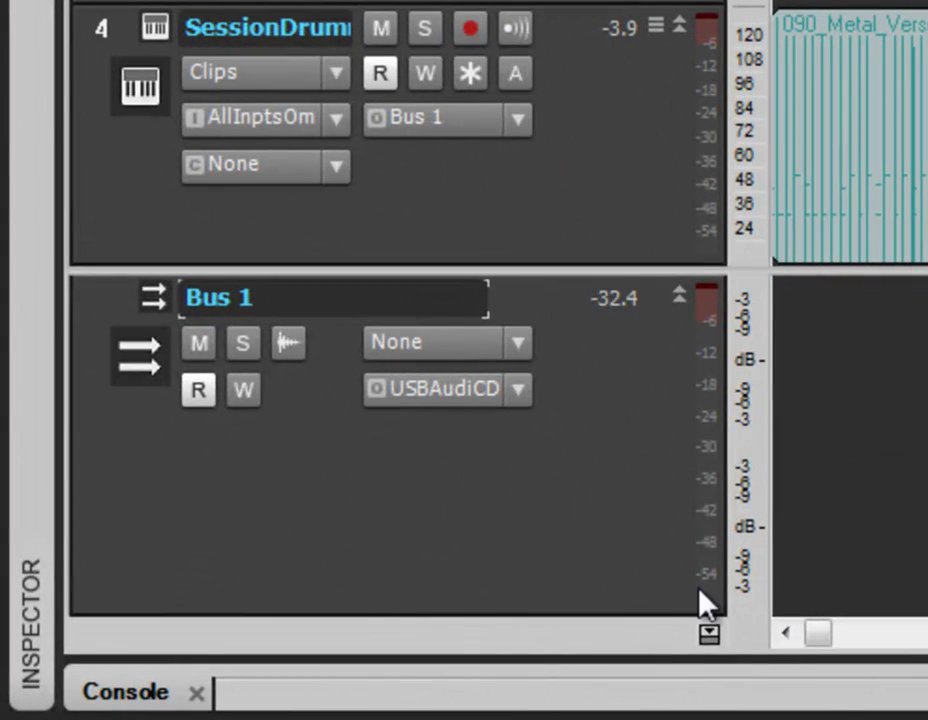
left_click_drag(659, 615, 615, 300)
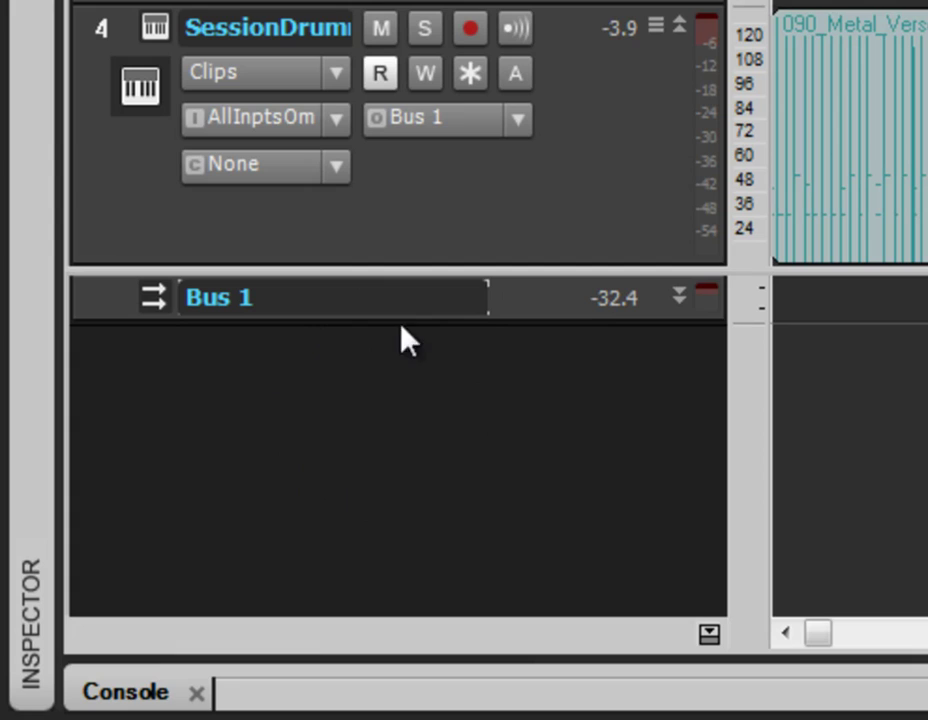
right_click(400, 381)
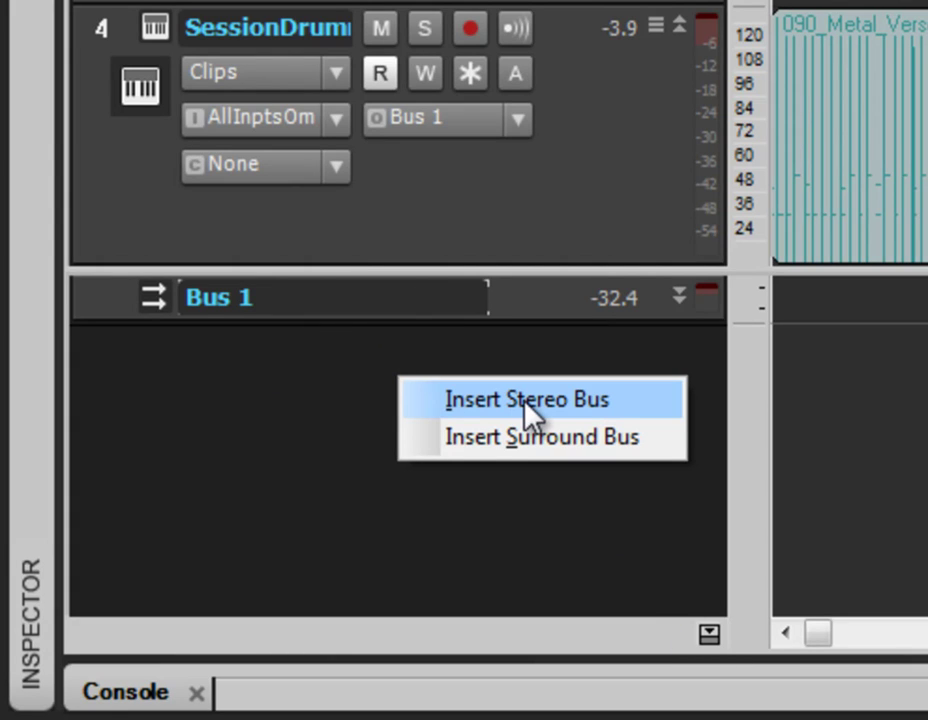
left_click(379, 346)
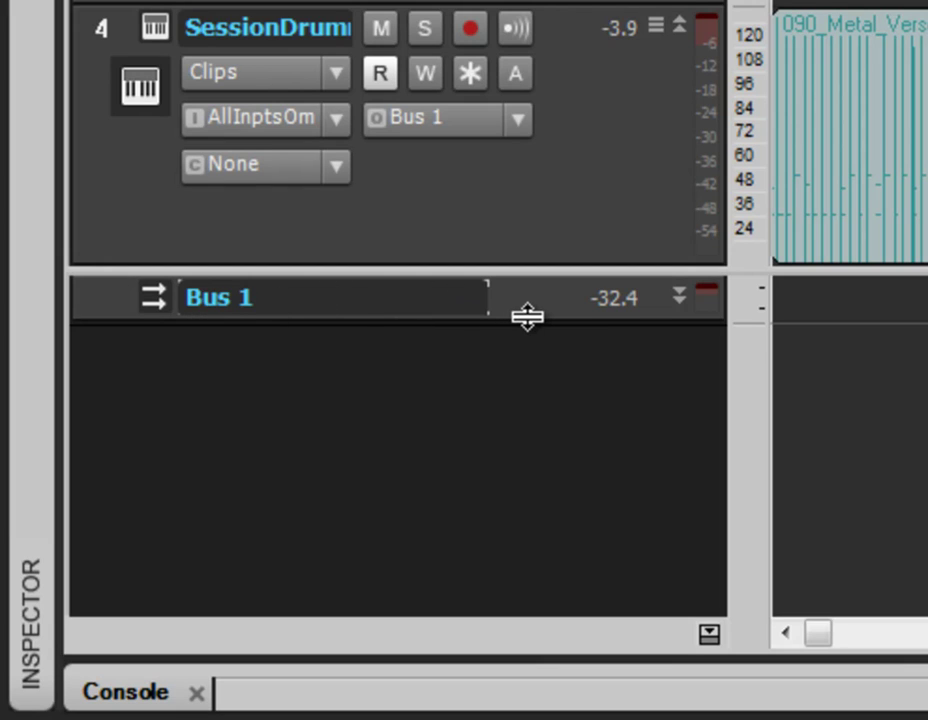
left_click_drag(526, 316, 561, 580)
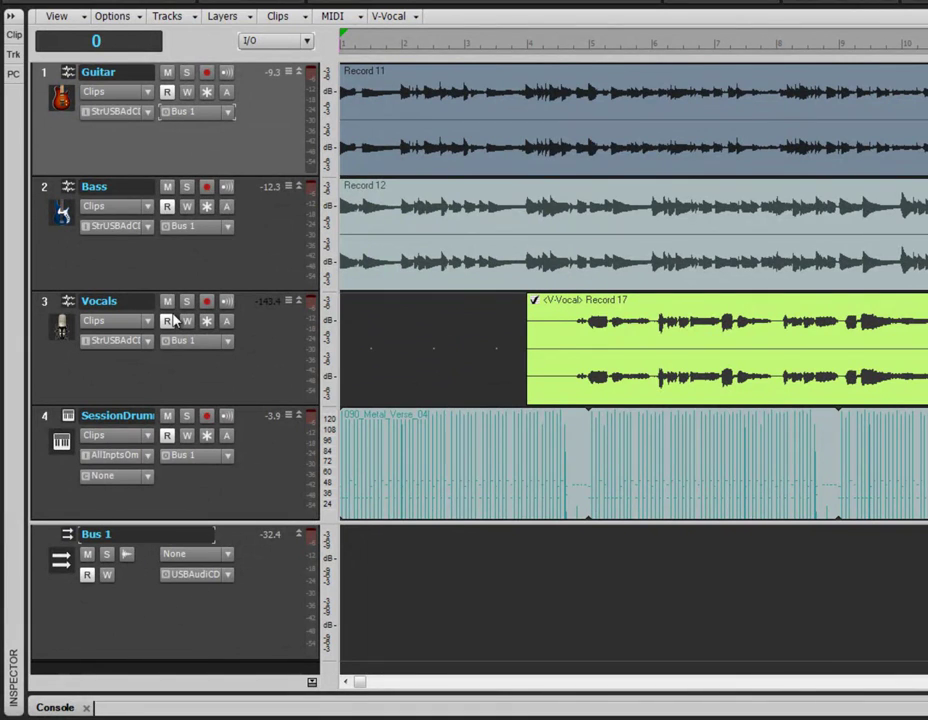
Select the Guitar, Bass, Vocals and SessionDrums tracks together
left_click(44, 72, "ctrl")
left_click(44, 187, "ctrl")
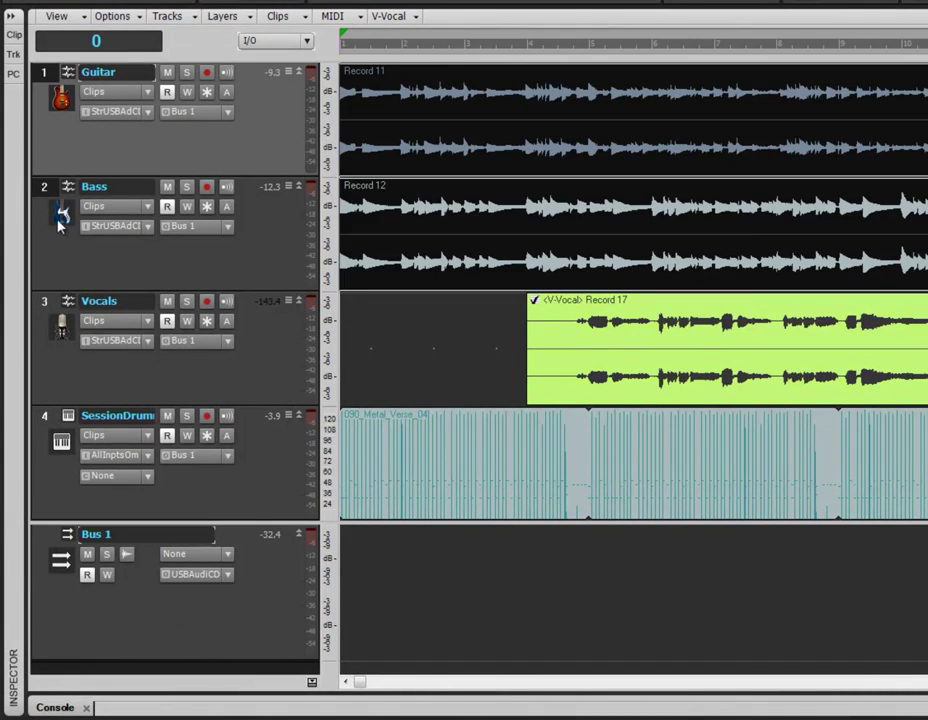
left_click(46, 331, "ctrl")
left_click(41, 452, "ctrl")
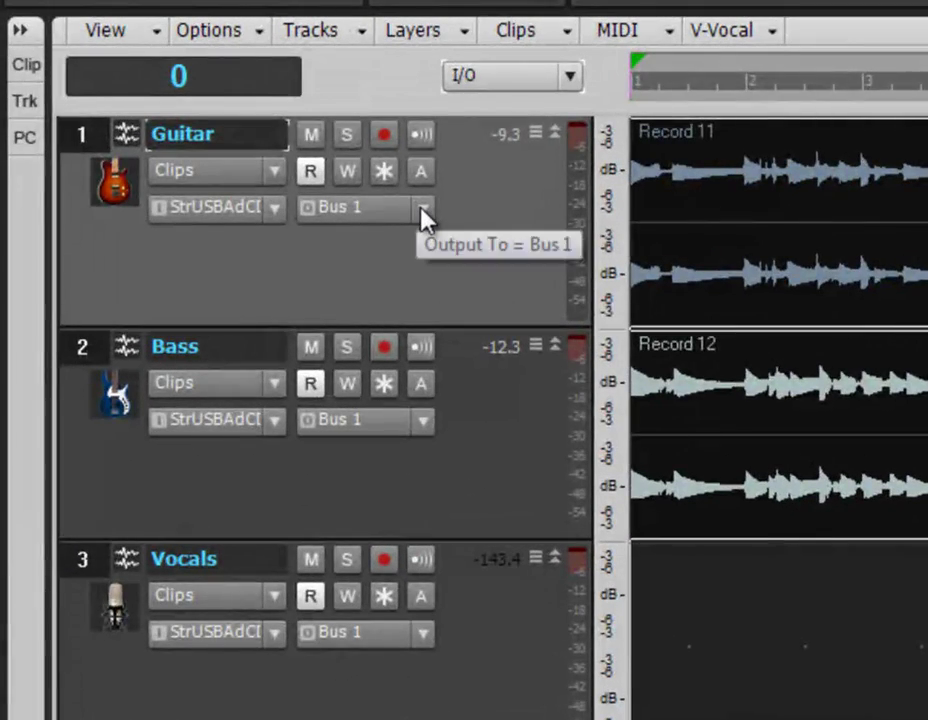
Set Bus 1 as the audio output for all selected tracks via Selected Track Outputs
left_click(424, 216)
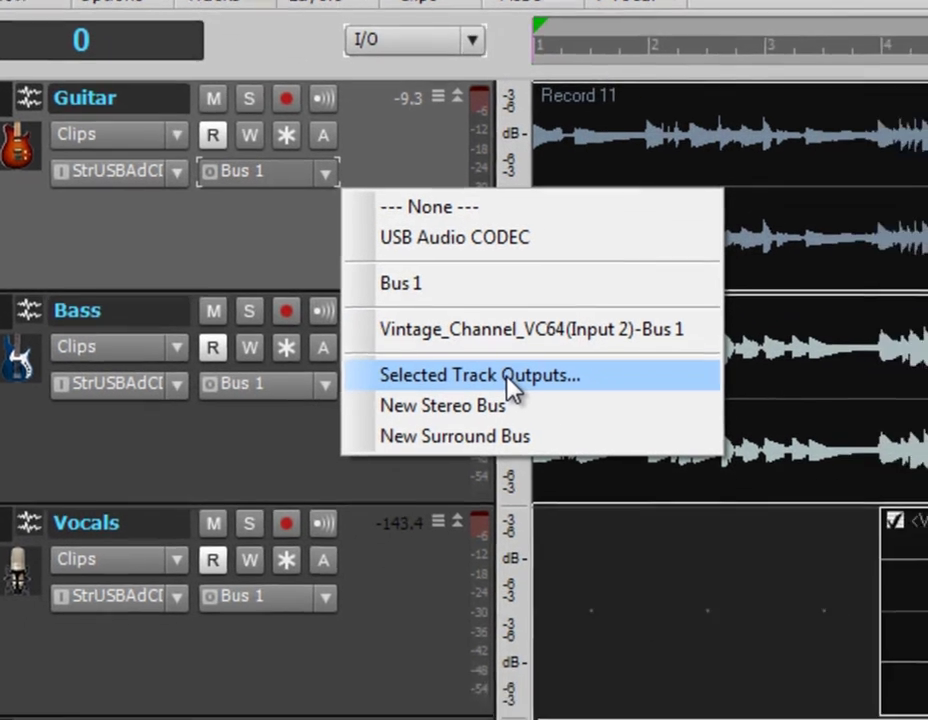
left_click(605, 412)
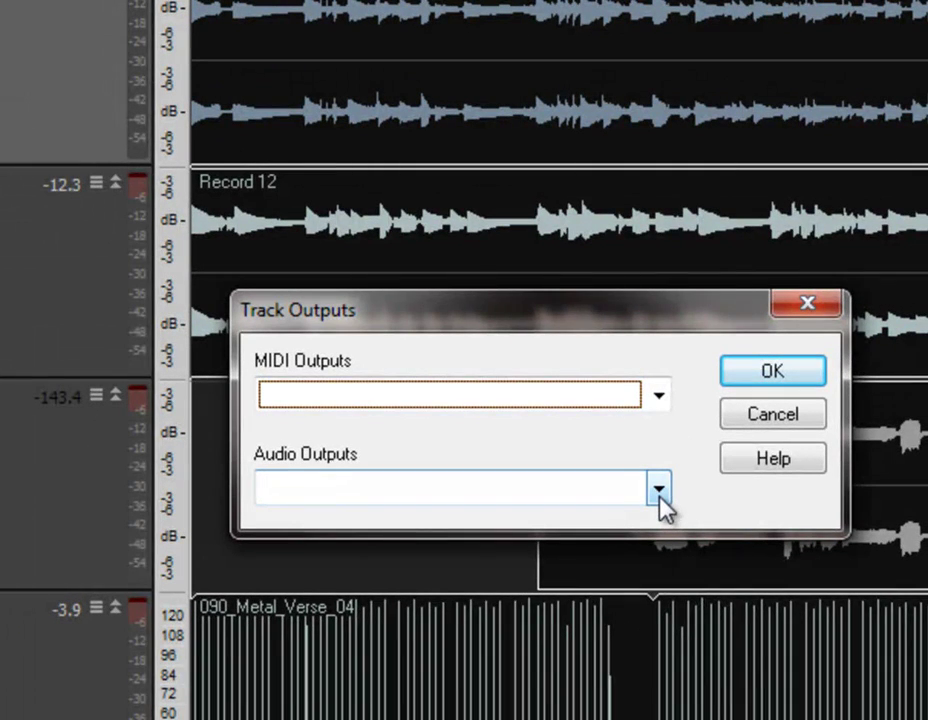
left_click(662, 497)
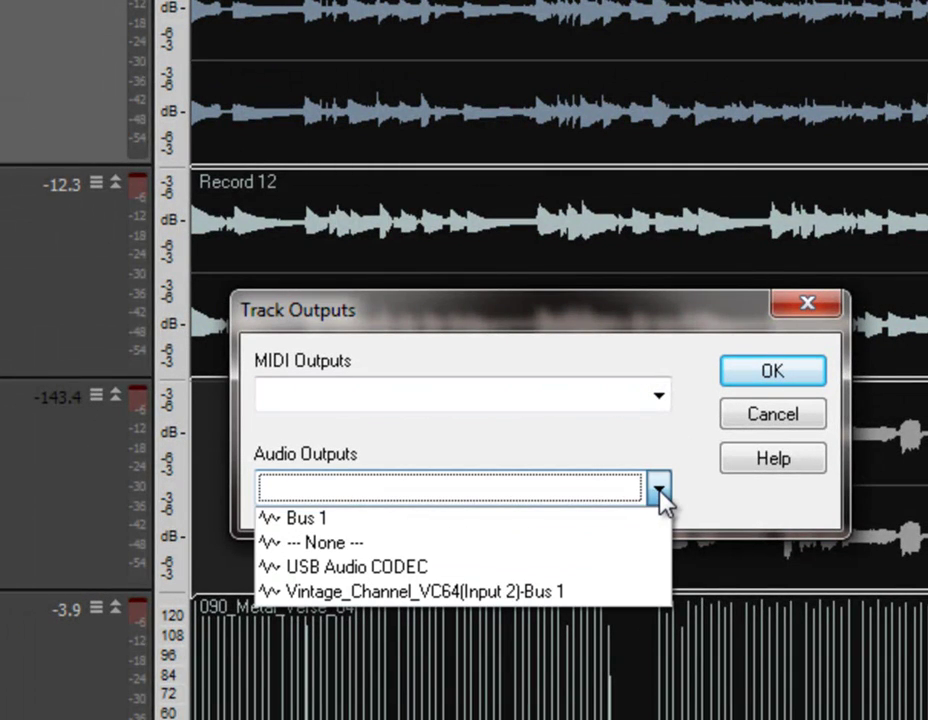
left_click(510, 520)
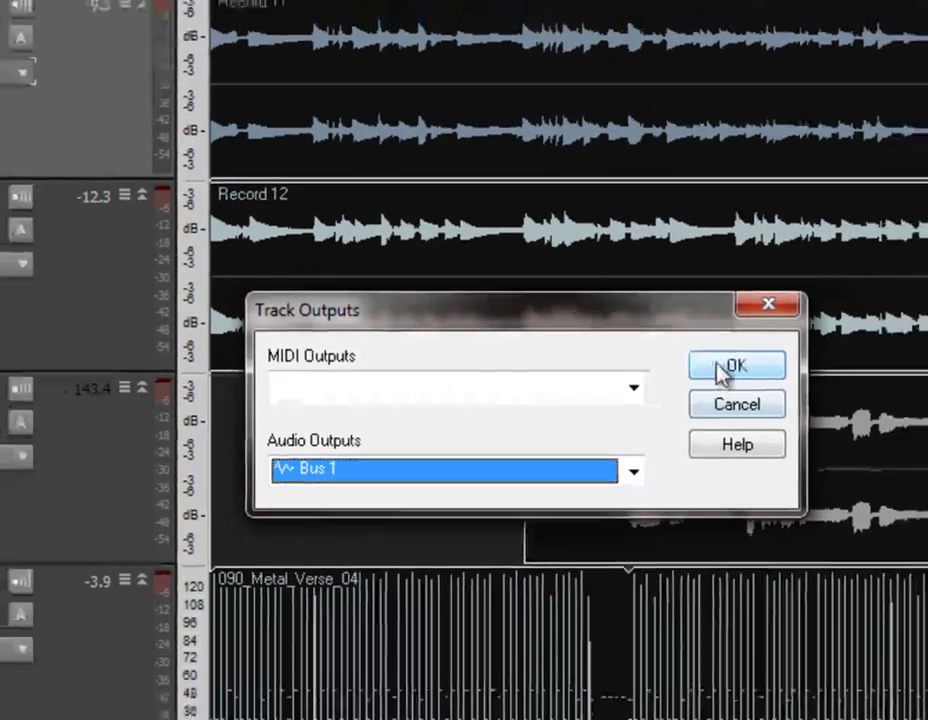
left_click(727, 368)
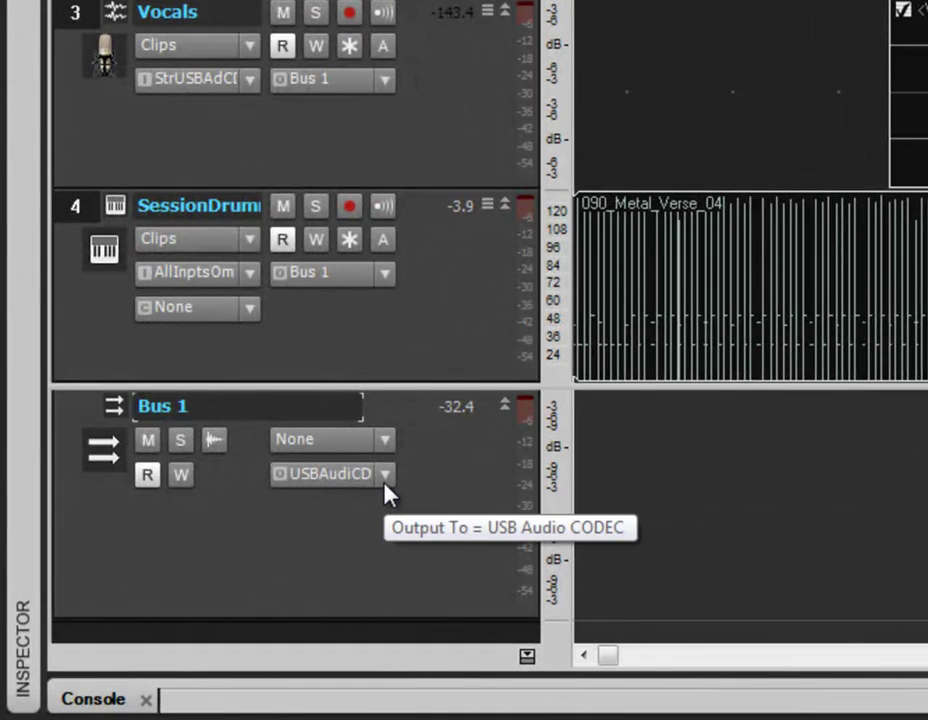
left_click(386, 492)
left_click(495, 540)
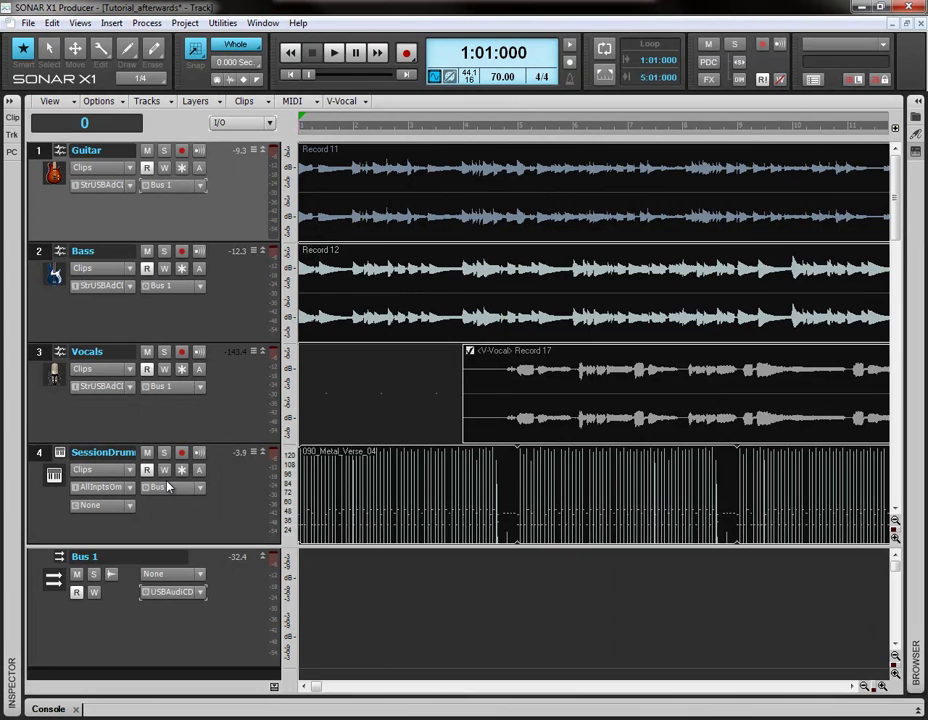
left_click(200, 186)
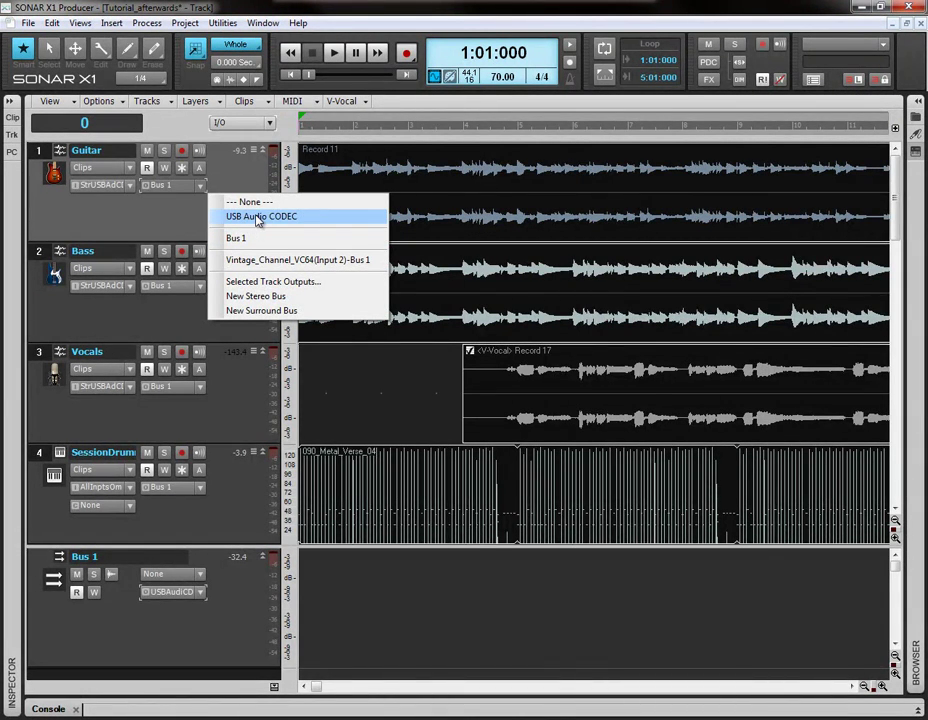
left_click(178, 208)
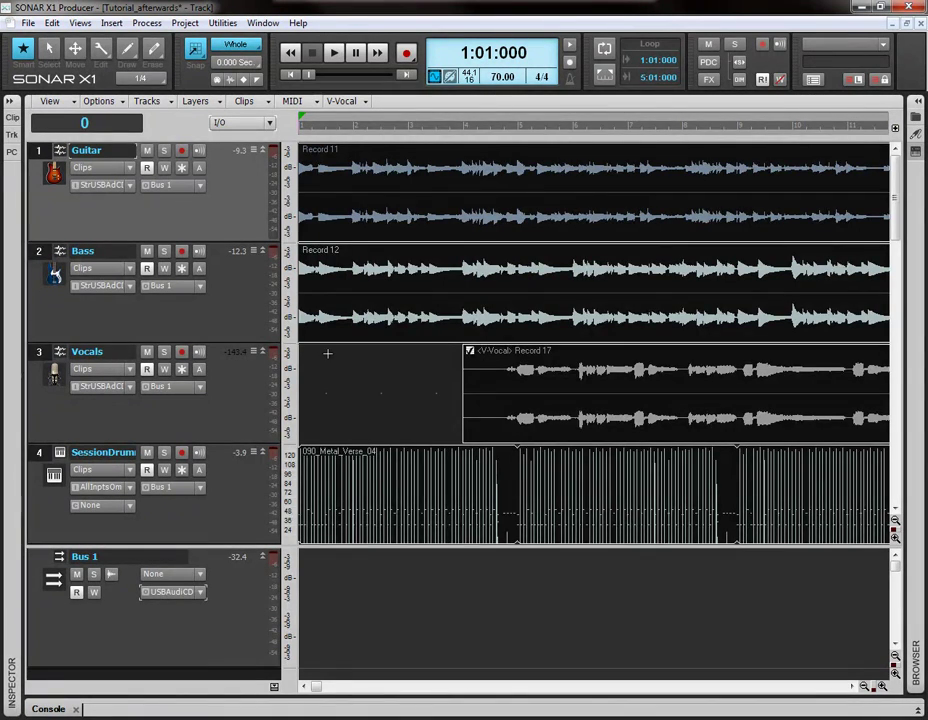
Put the now time at bar 2, select all clips, and switch track strips from I/O to FX
left_click(328, 353)
key("ctrl+a")
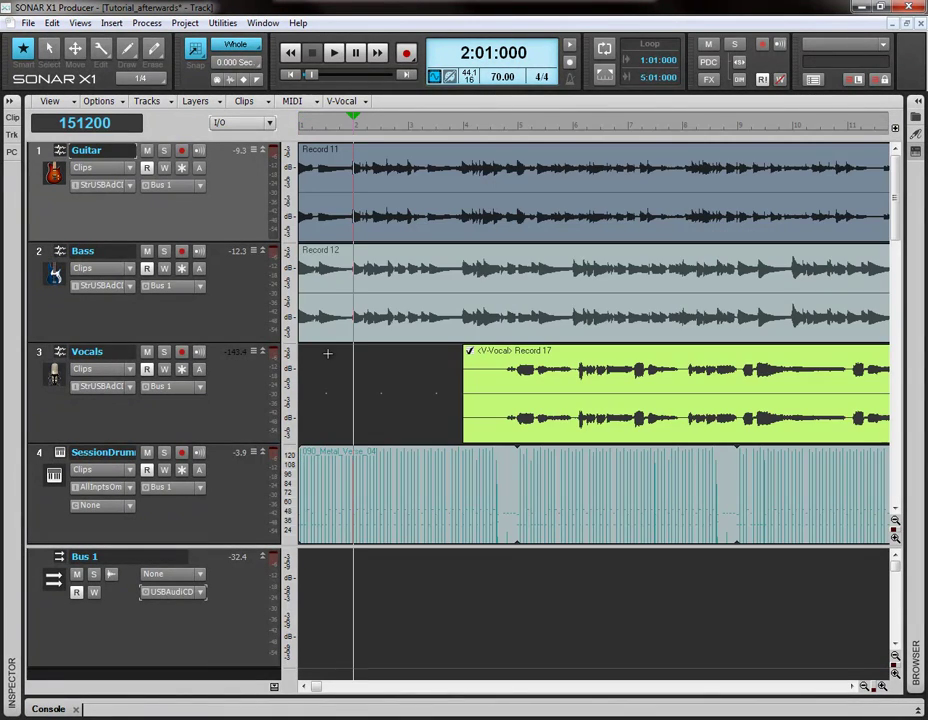
left_click(269, 122)
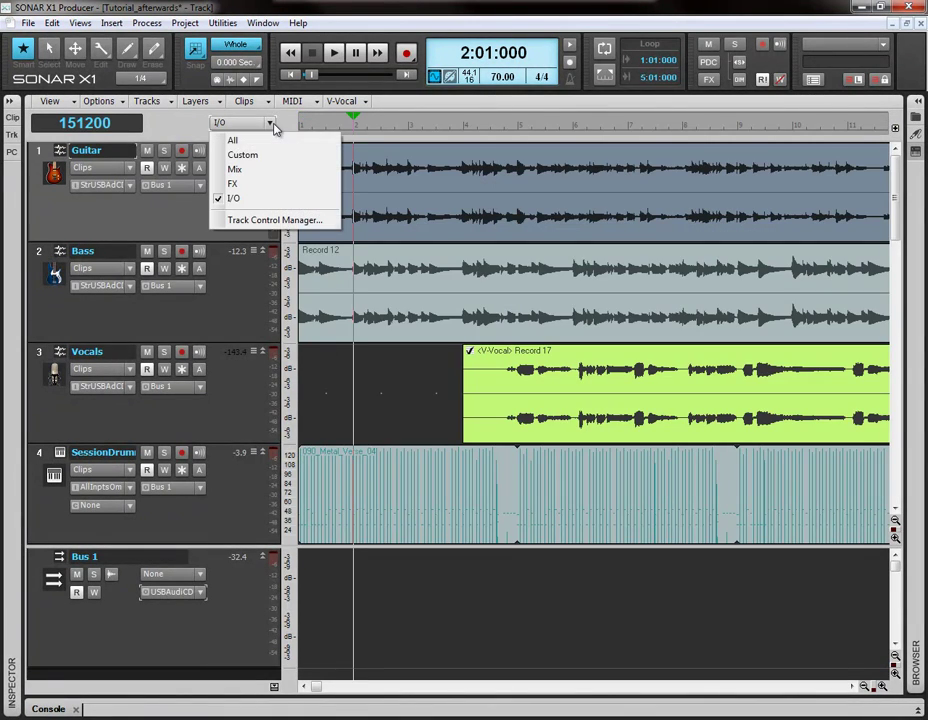
left_click(248, 184)
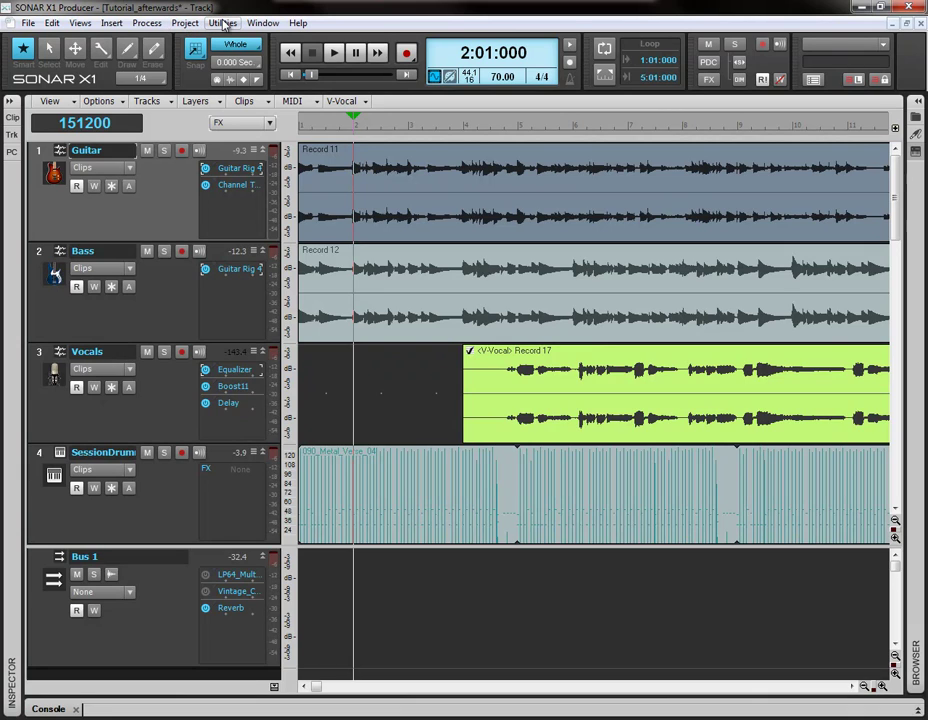
Open the Cakewalk Plug-in Manager from Utilities, review its 105 plug-ins, then close it
left_click(225, 24)
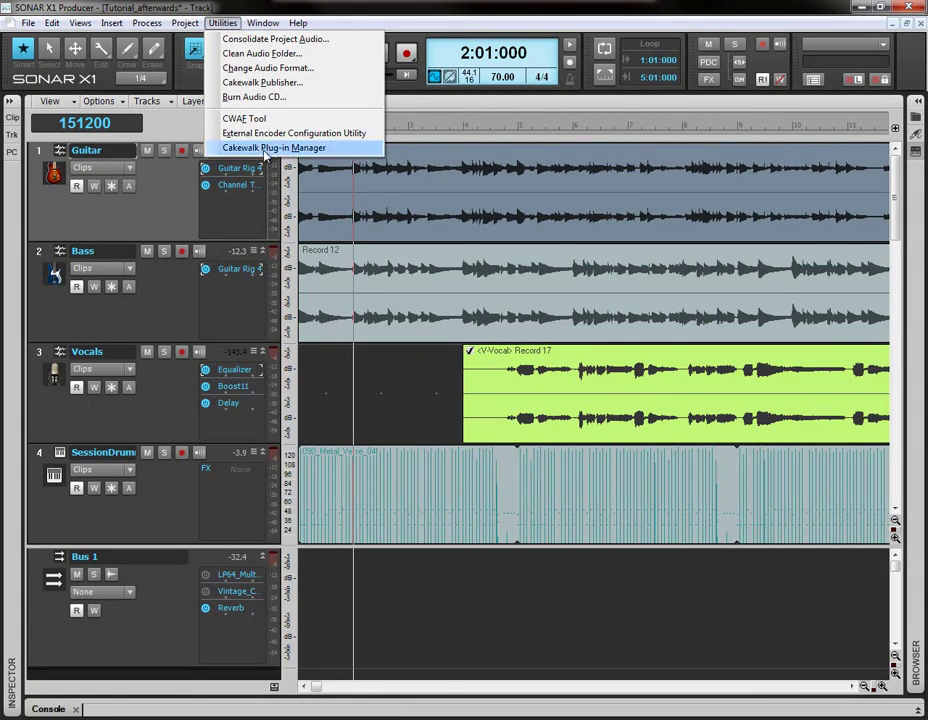
left_click(267, 149)
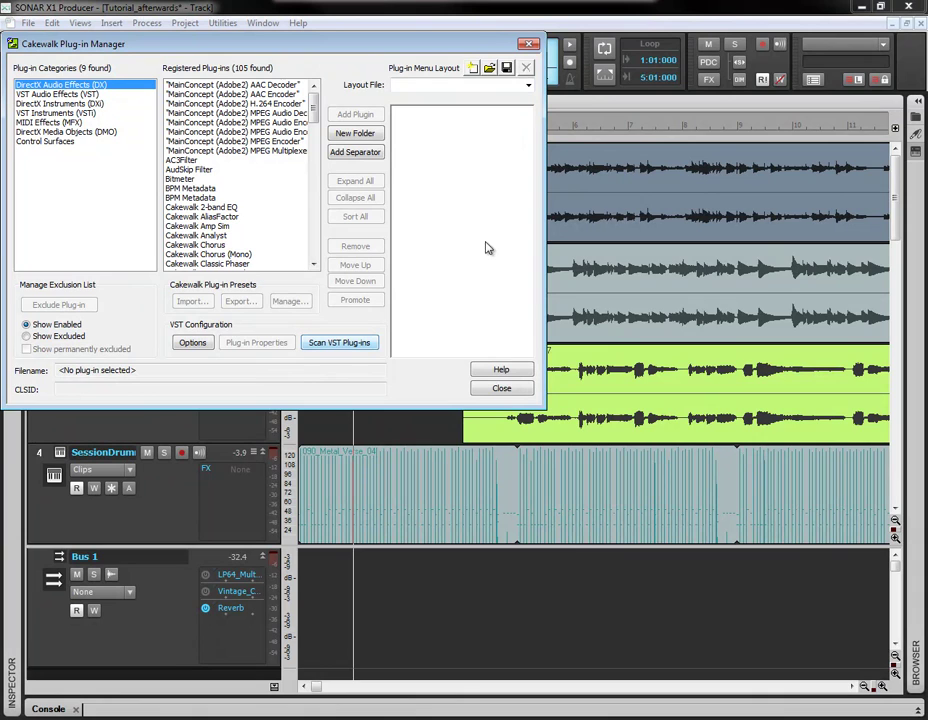
left_click(528, 46)
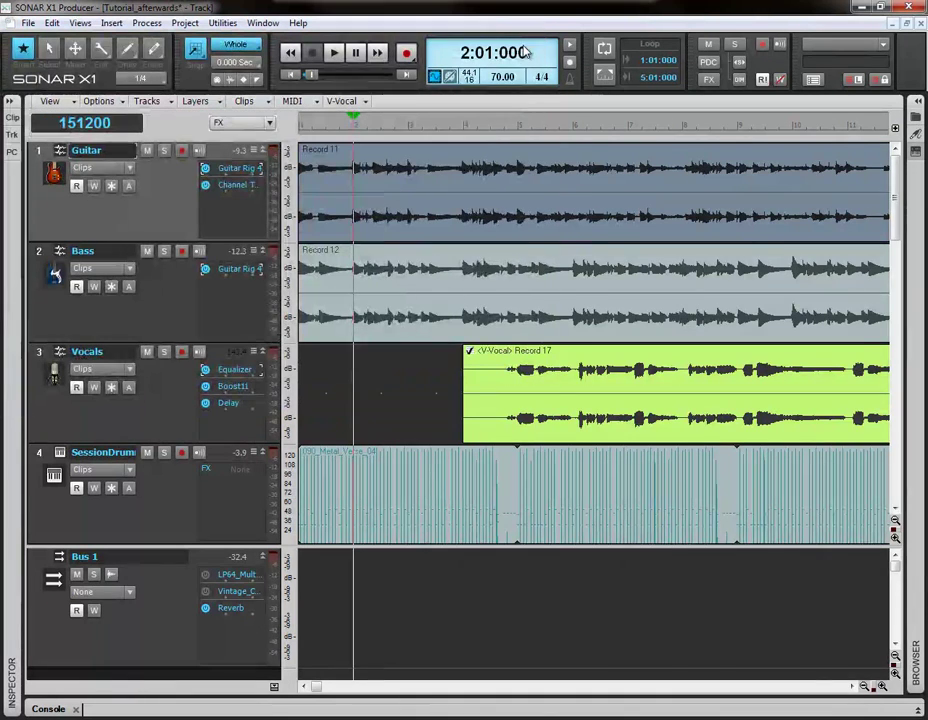
Locate Guitar Rig 4 under Audio FX > vstplugins in the Guitar track's FX bin menu
right_click(238, 212)
mouse_move(307, 376)
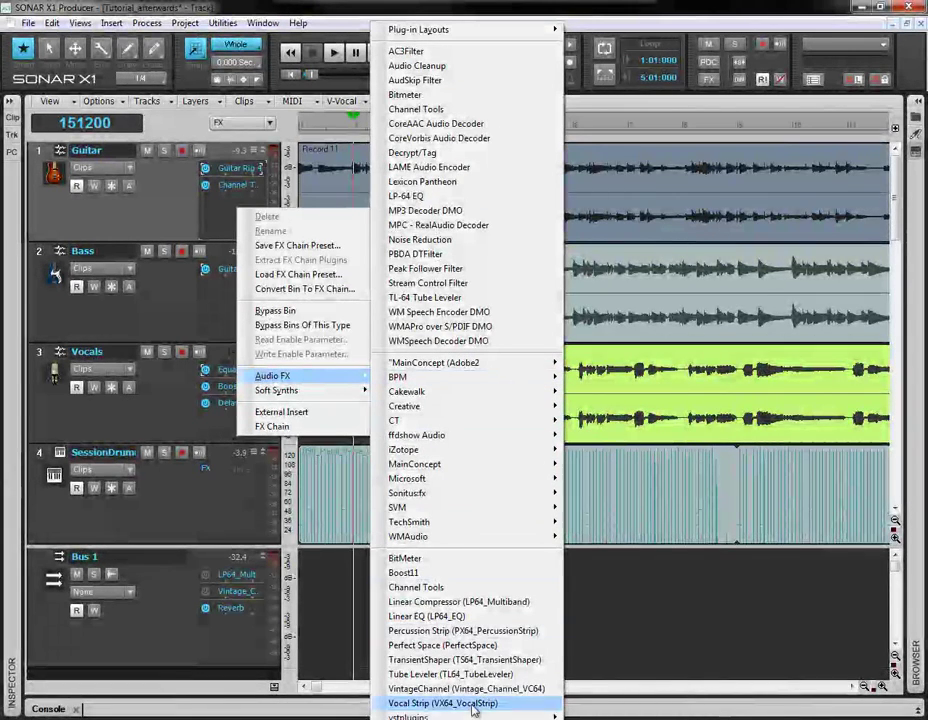
mouse_move(420, 716)
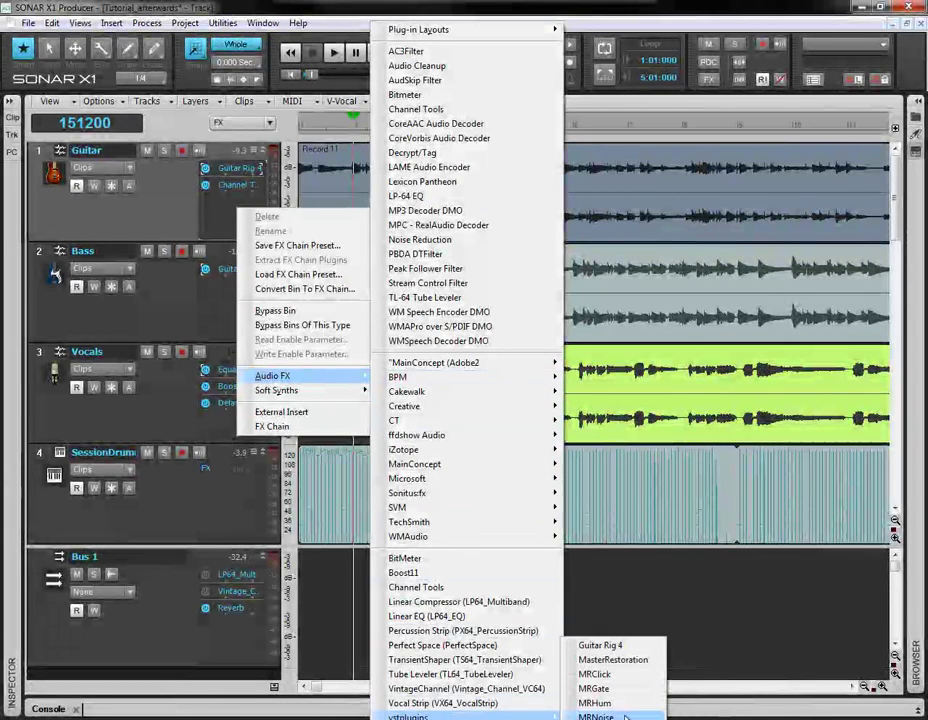
left_click(620, 655)
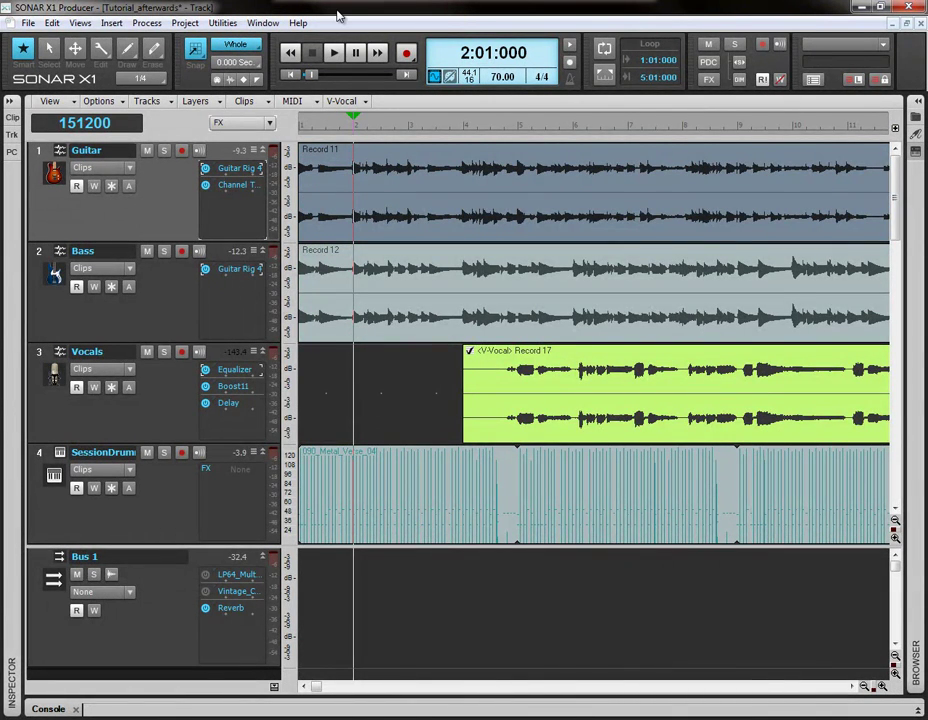
Reopen Preferences, confirm the USB Audio CODEC input driver stays enabled, and review Driver Settings and Playback and Recording
key("p")
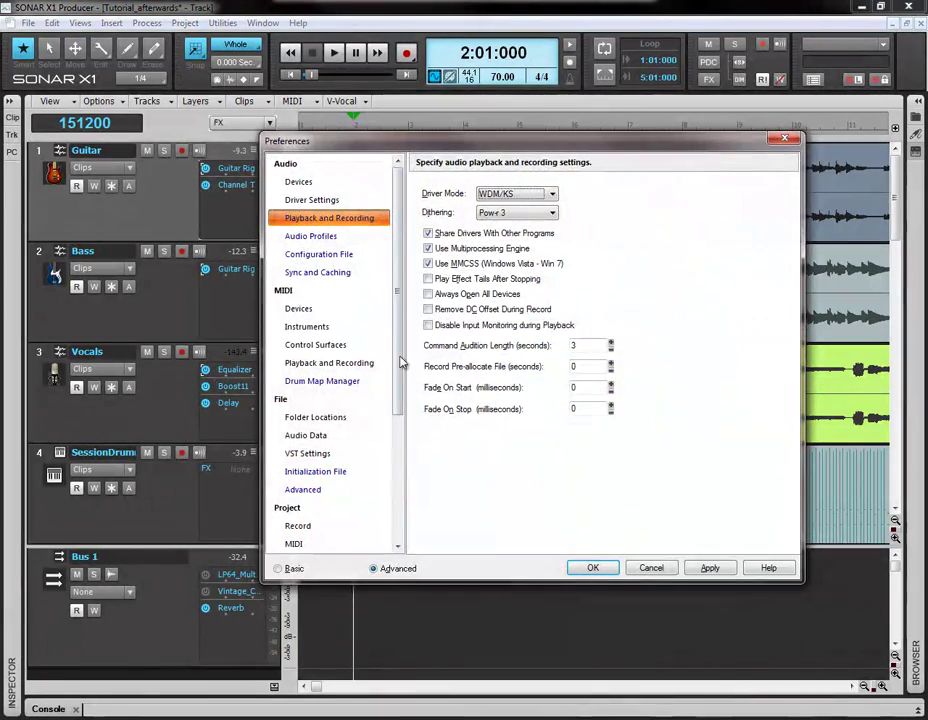
left_click(298, 182)
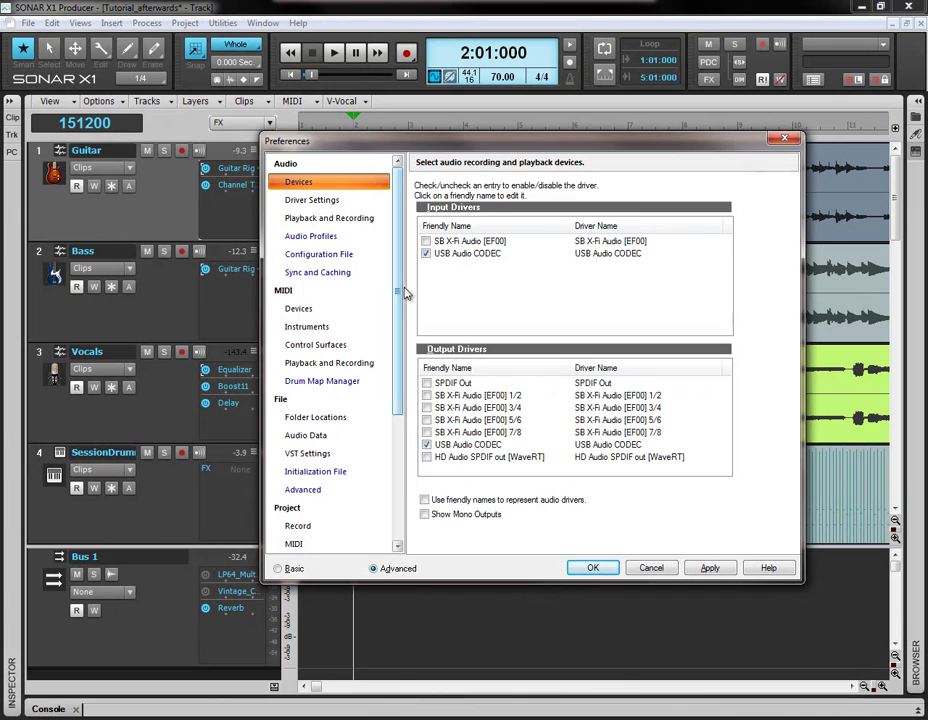
left_click(426, 254)
left_click(426, 254)
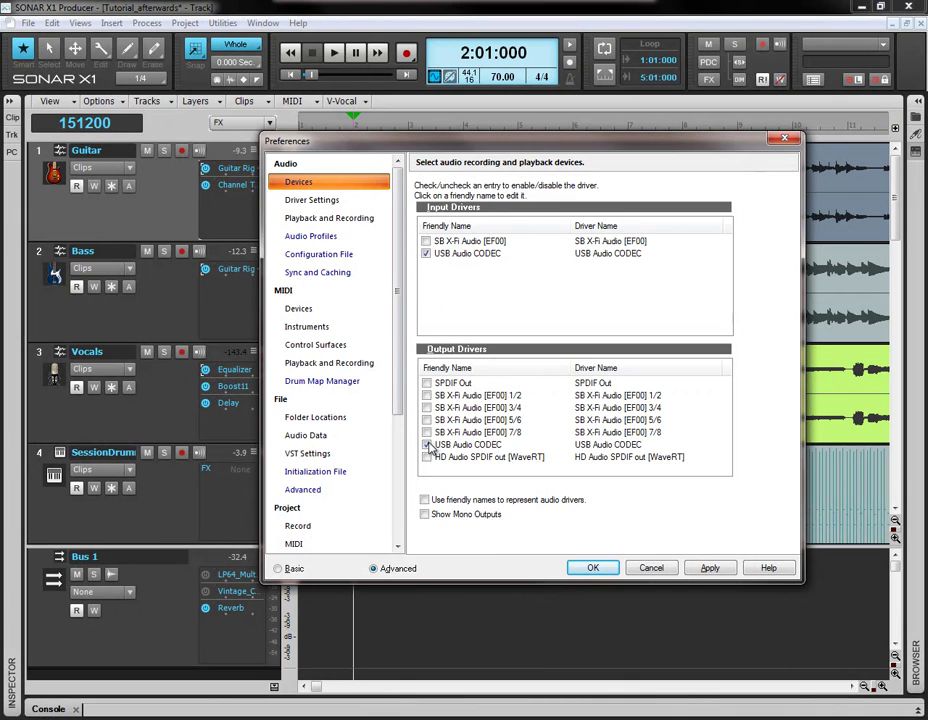
left_click(298, 201)
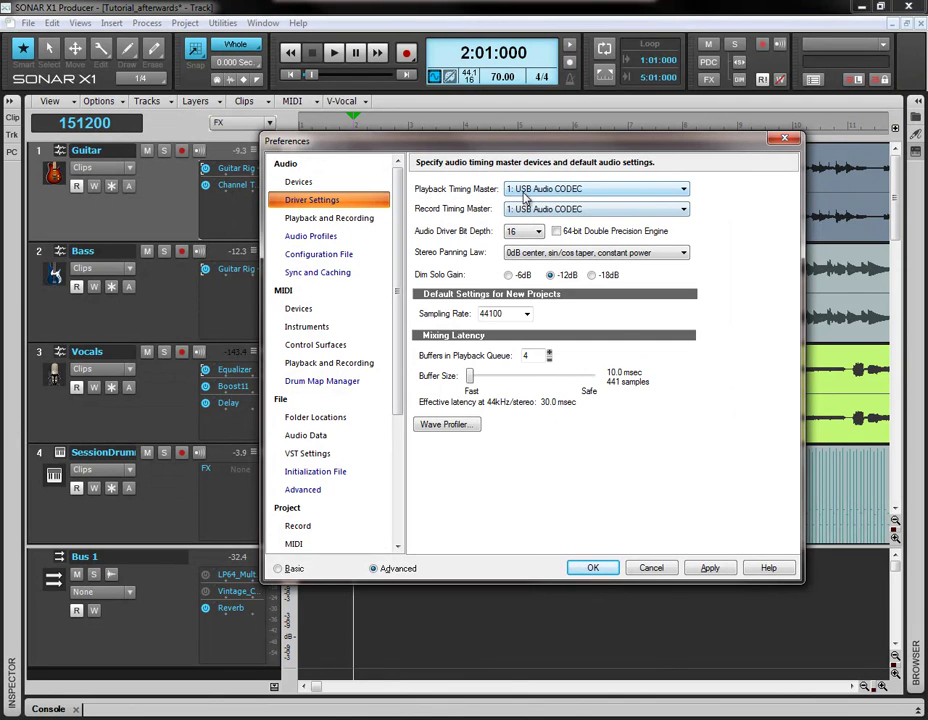
left_click(360, 219)
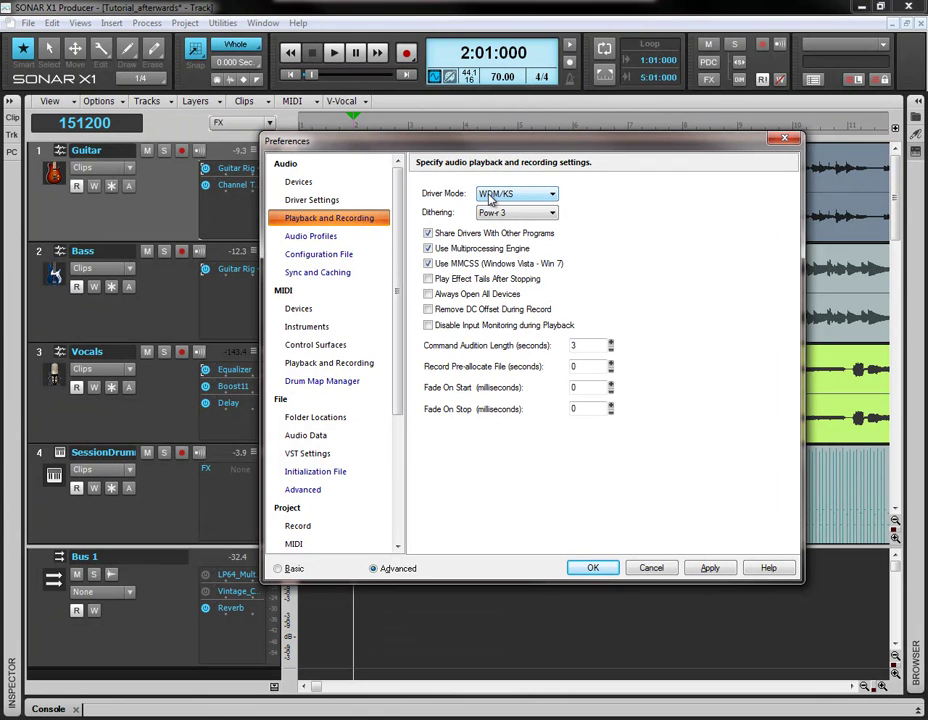
Close Preferences and switch track headers from FX to I/O, confirming Guitar outputs to Bus 1
left_click(784, 138)
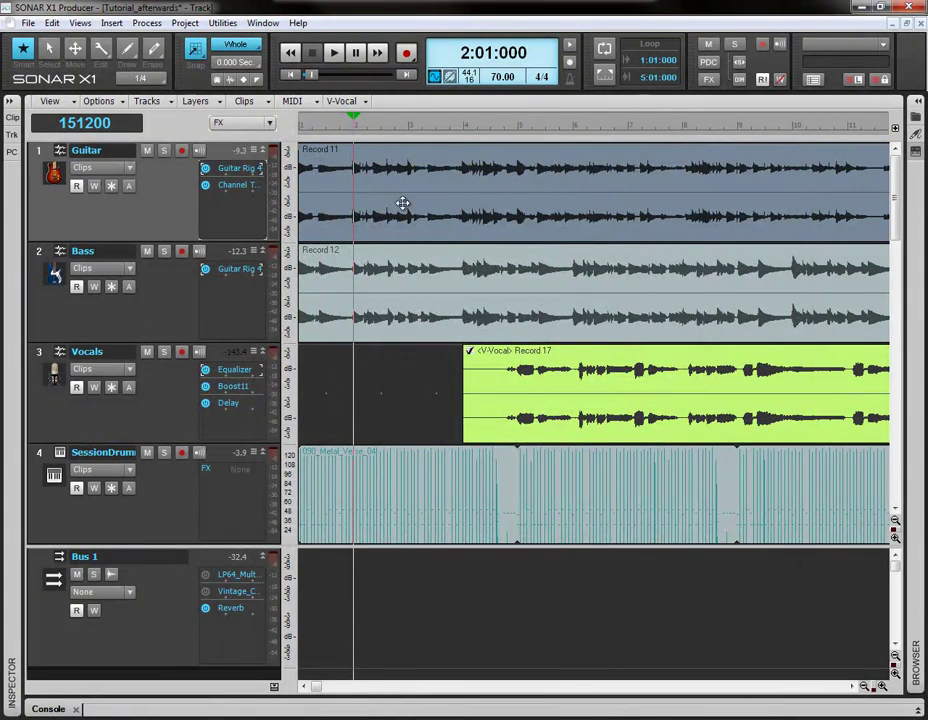
left_click(240, 122)
left_click(236, 198)
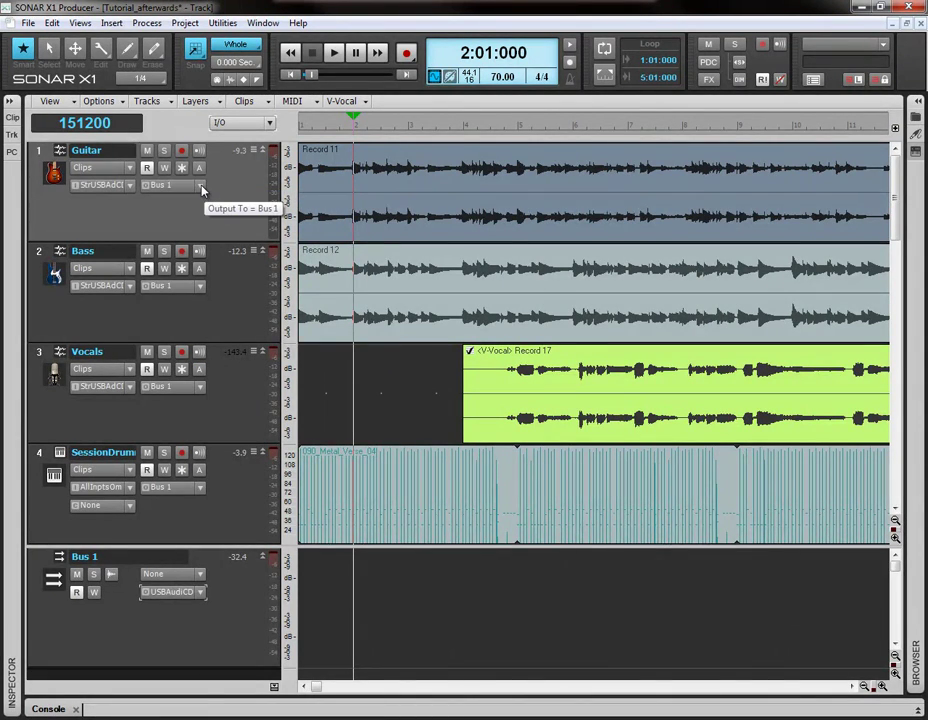
left_click(202, 190)
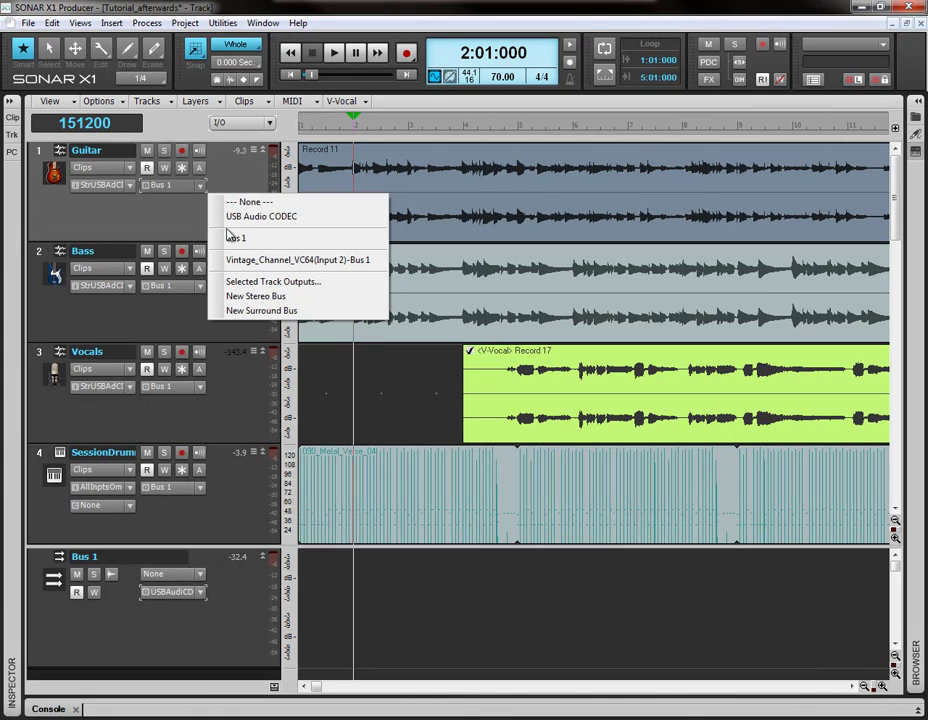
left_click(158, 221)
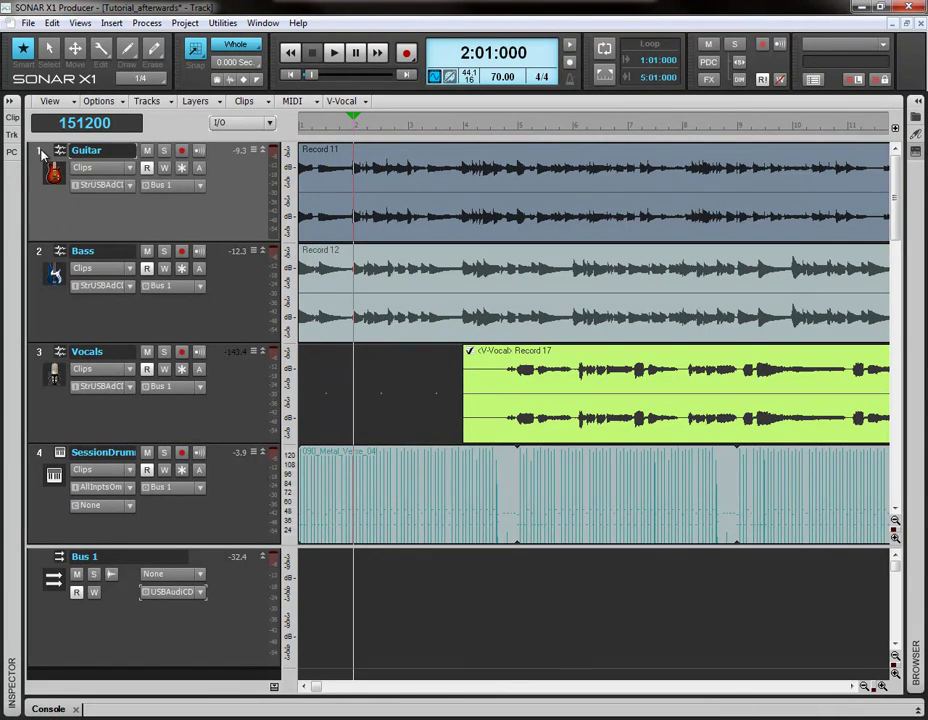
Deselect the clips, recheck that Guitar outputs to Bus 1, and rewind the Now time to 1:01:000
left_click(54, 331)
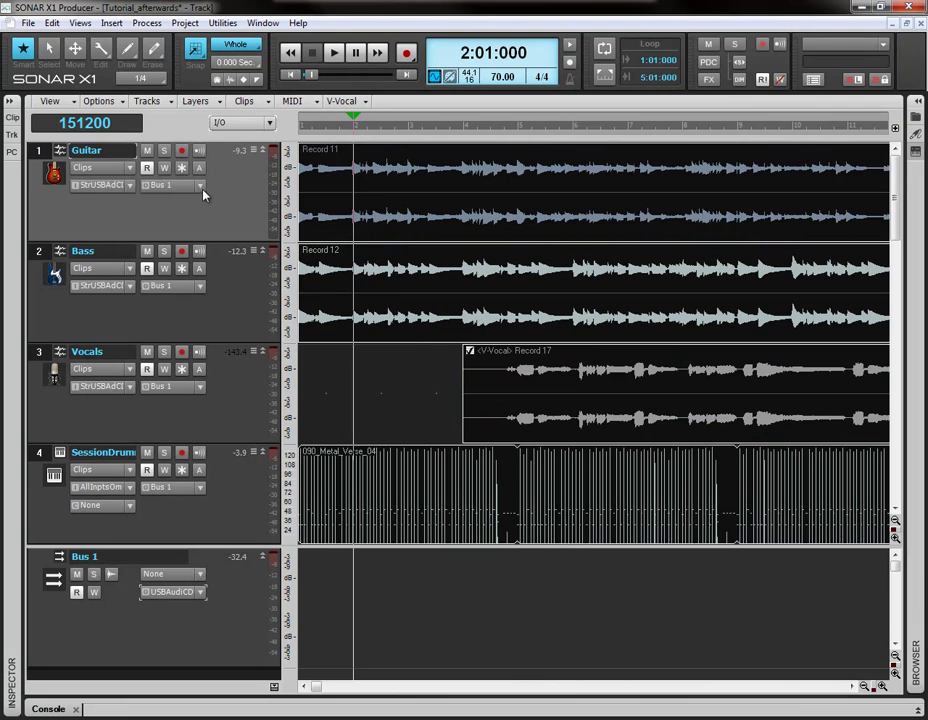
left_click(201, 187)
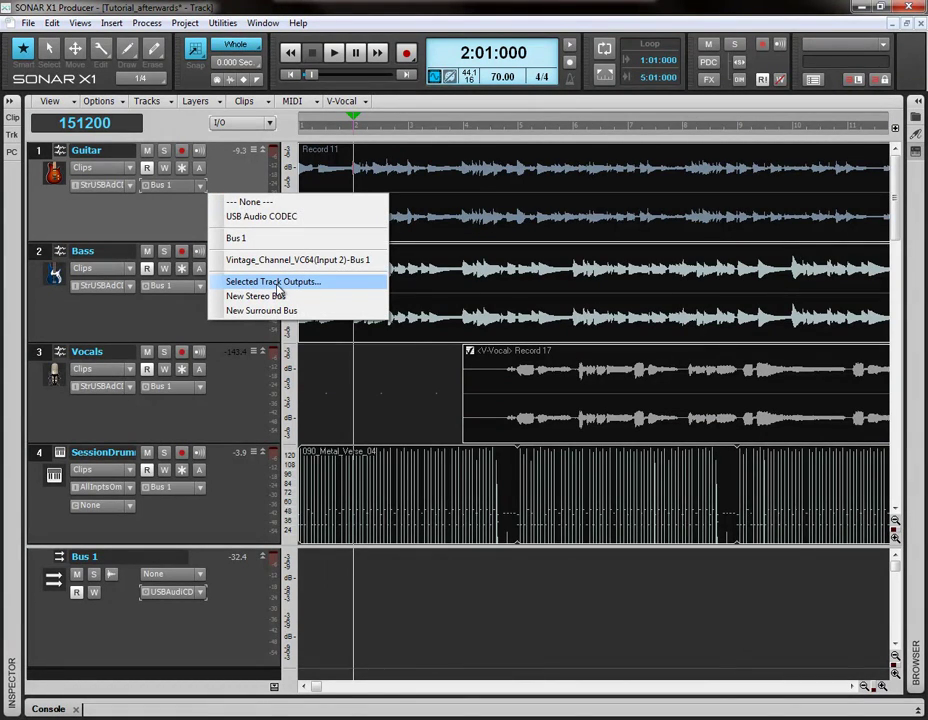
left_click(201, 190)
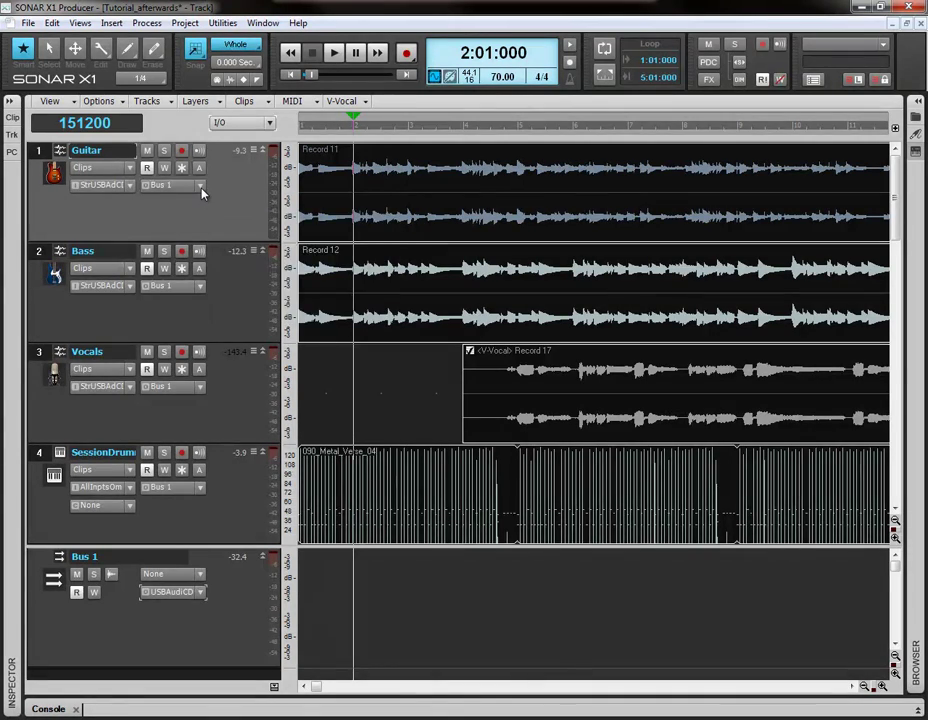
left_click(201, 190)
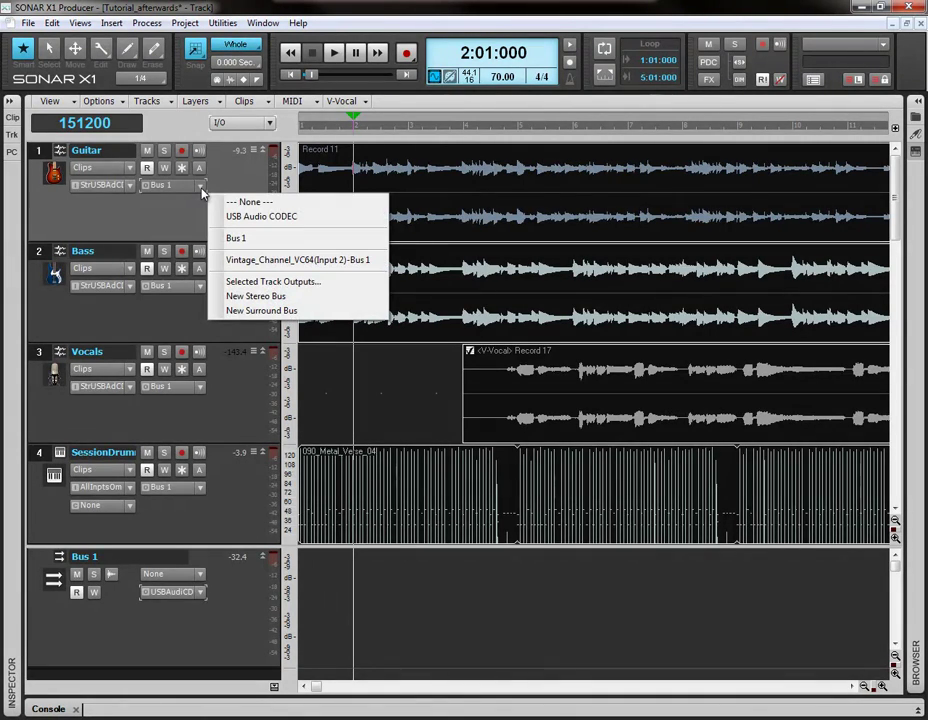
left_click(240, 238)
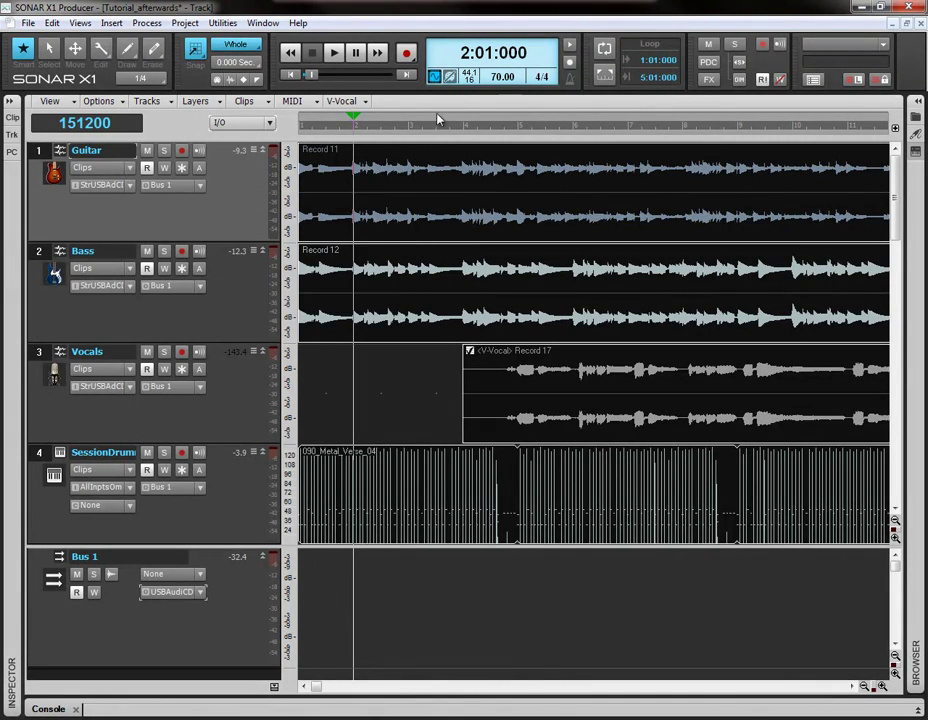
left_click(290, 52)
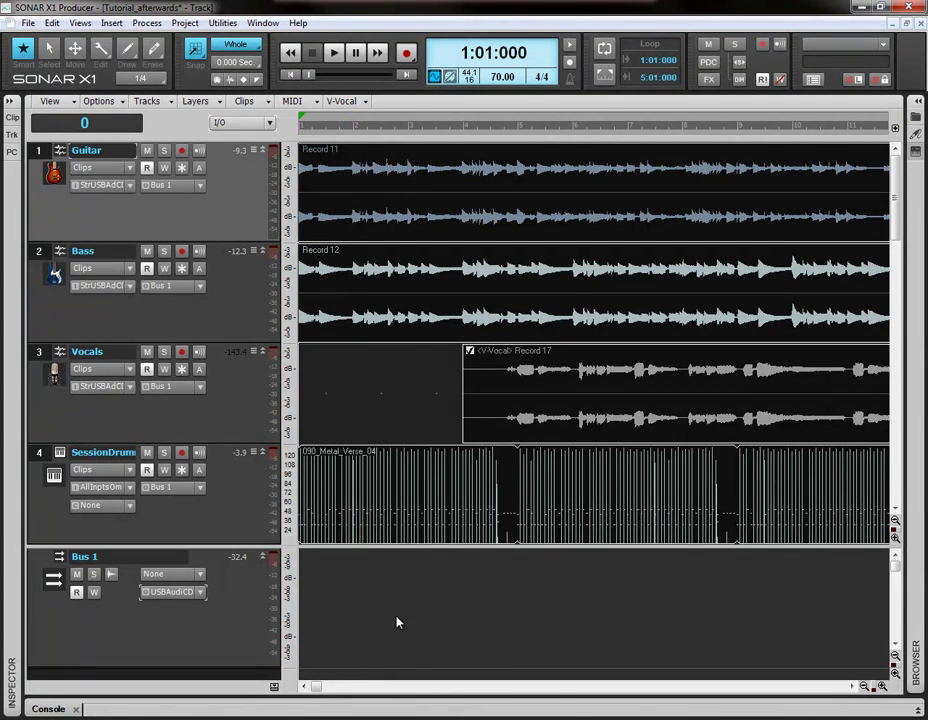
Set the Now time to 3:01:000 at bar 3 on the timeline ruler
left_click(397, 622)
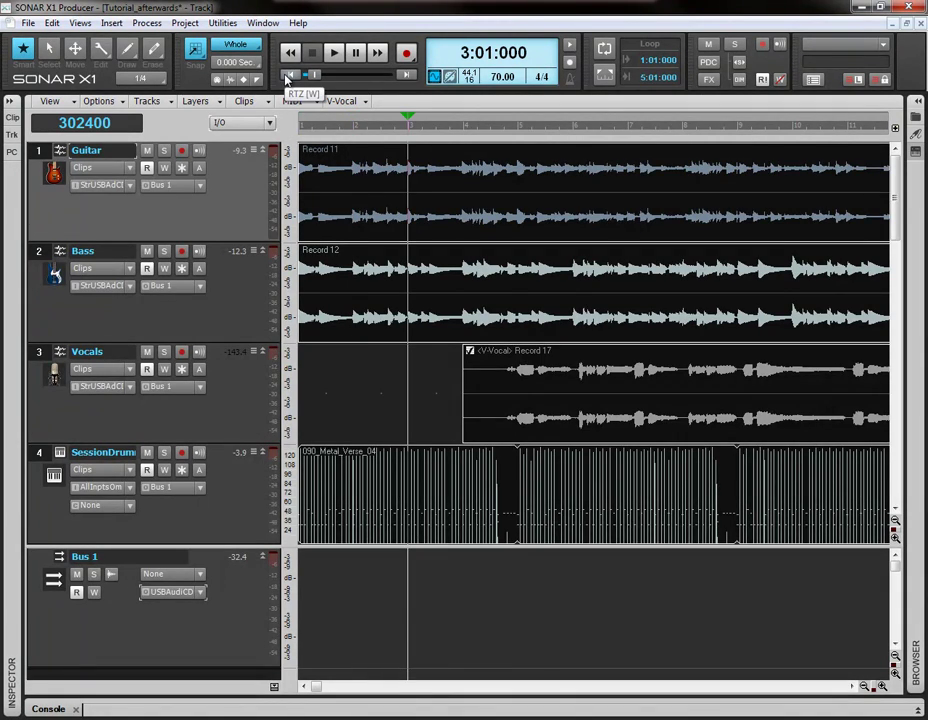